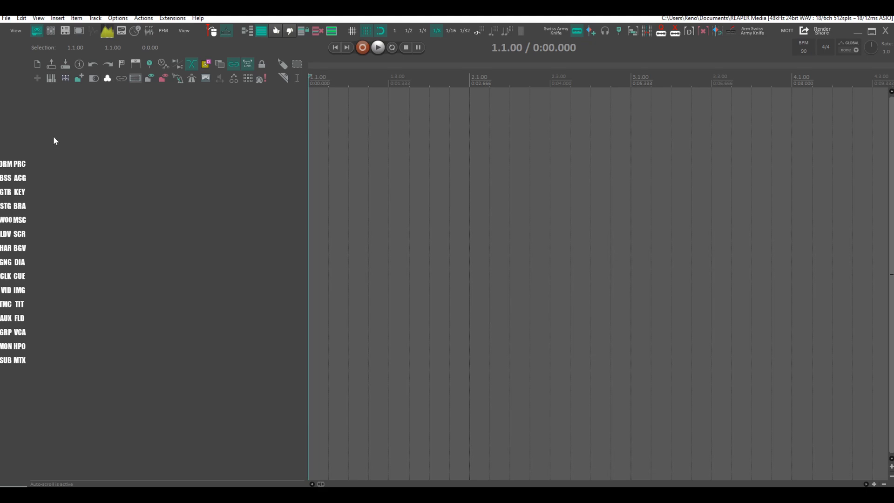
Set the project's video frame rate to 29.97DF and its preferred video size to 1920 x 1080.
{"action": "left_click", "coordinate": [78, 66]}
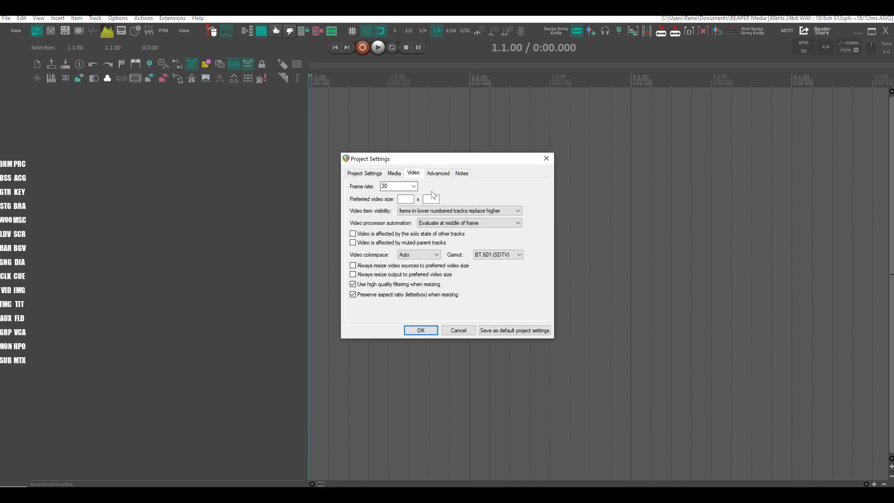
{"action": "left_click", "coordinate": [413, 186]}
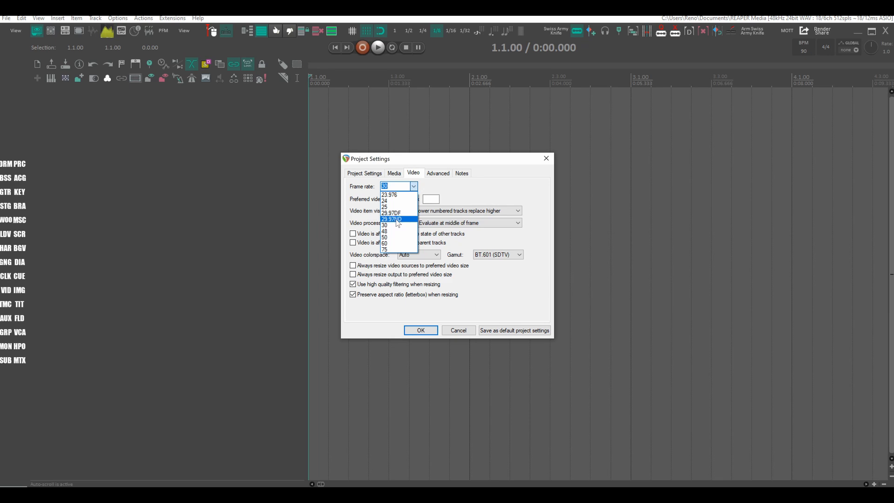
{"action": "left_click", "coordinate": [391, 214]}
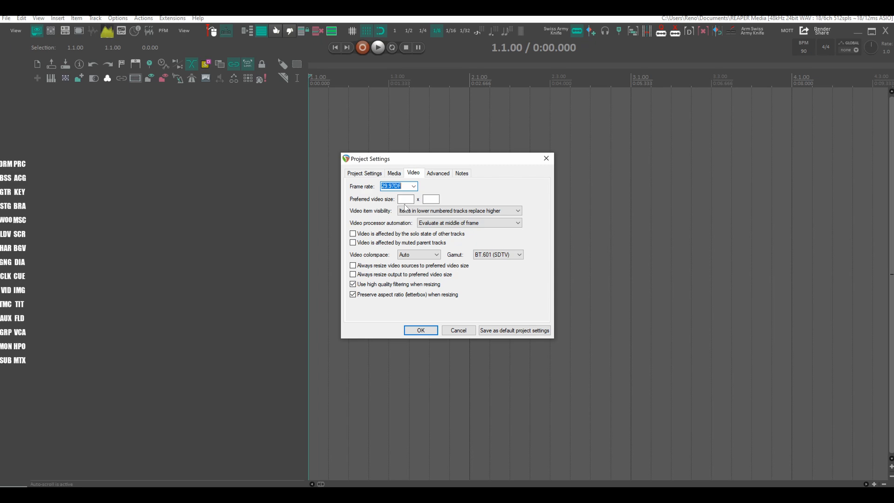
{"action": "left_click", "coordinate": [405, 199]}
{"action": "type", "text": "192"}
{"action": "type", "text": "1080"}
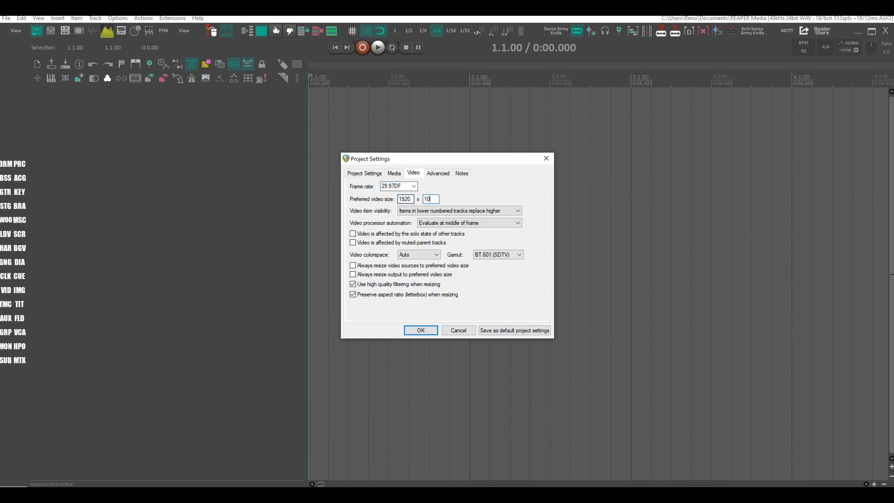
{"action": "left_click", "coordinate": [412, 330]}
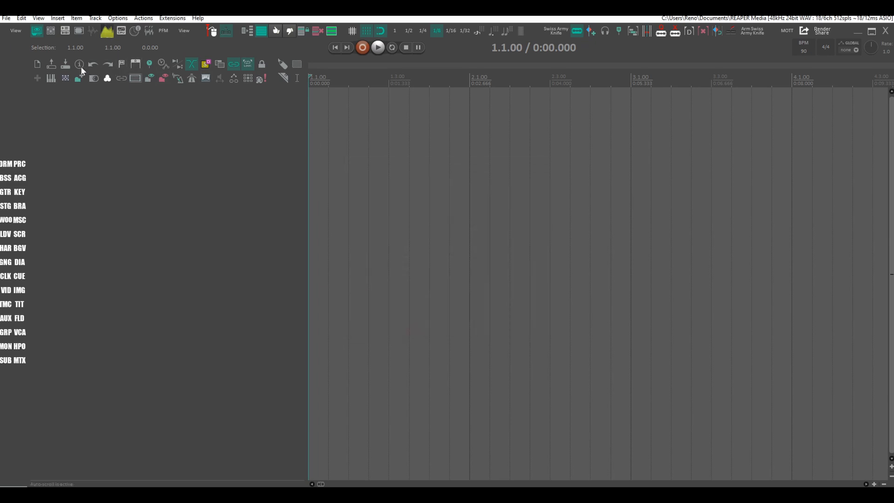
Set the project sample rate to 44100 Hz in the project settings.
{"action": "left_click", "coordinate": [80, 65]}
{"action": "left_click", "coordinate": [366, 172]}
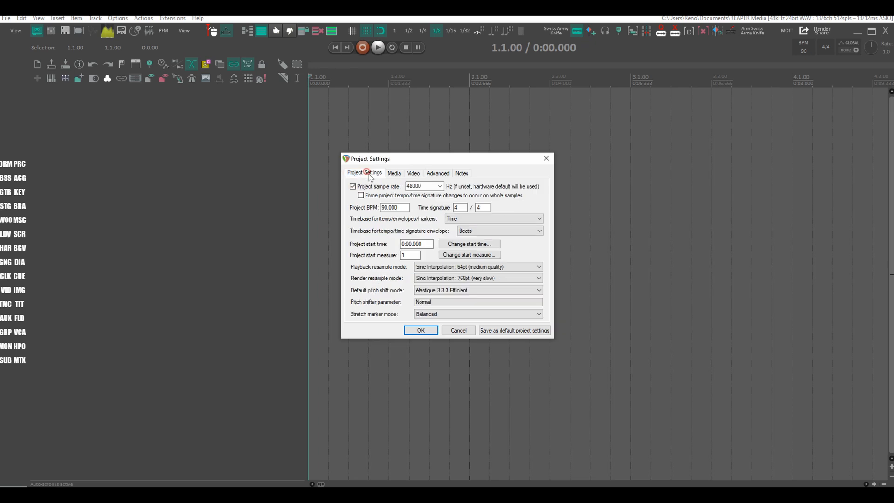
{"action": "left_click", "coordinate": [440, 186]}
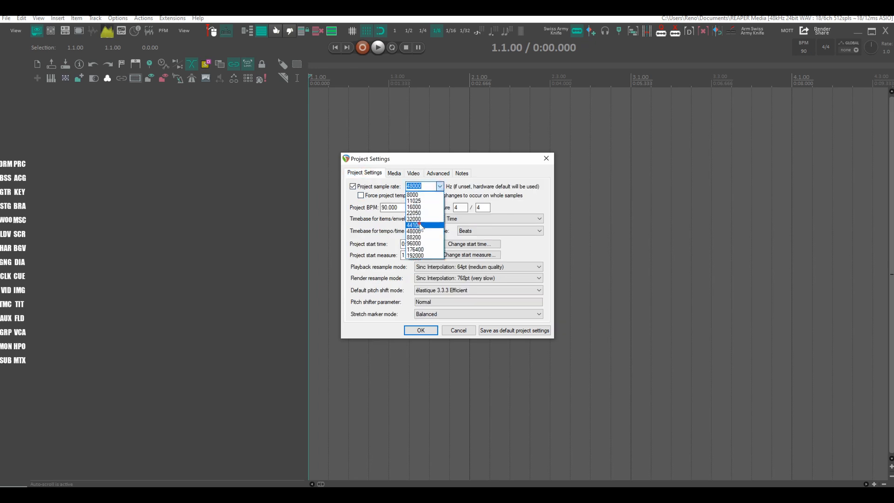
{"action": "left_click", "coordinate": [420, 226]}
{"action": "left_click", "coordinate": [419, 330]}
Switch the timeline ruler to Minutes:Seconds and place the edit cursor at 1:00:00.000.
{"action": "right_click", "coordinate": [407, 82]}
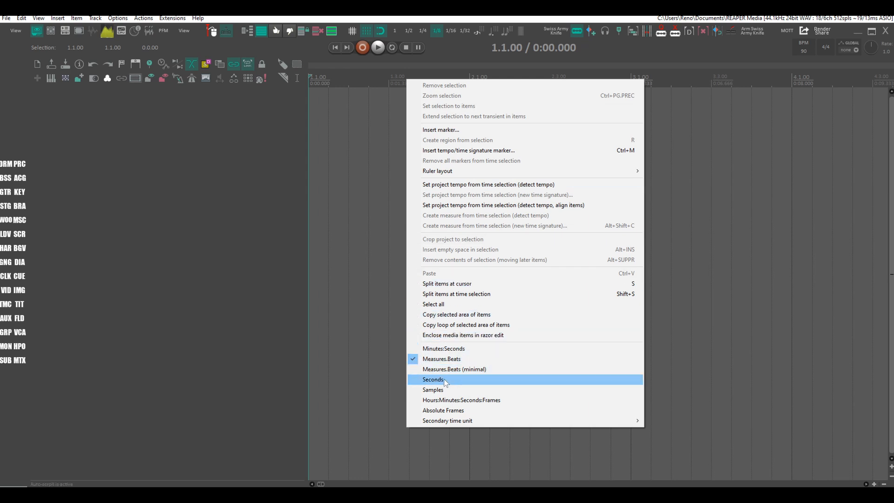
{"action": "left_click", "coordinate": [450, 350]}
{"action": "scroll", "coordinate": [578, 83], "scroll_direction": "down", "scroll_amount": 10}
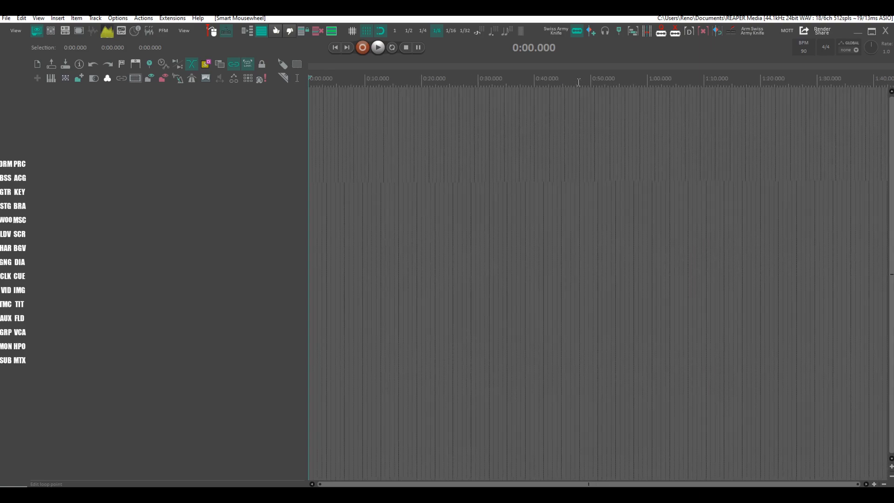
{"action": "scroll", "coordinate": [665, 84], "scroll_direction": "up", "scroll_amount": 8}
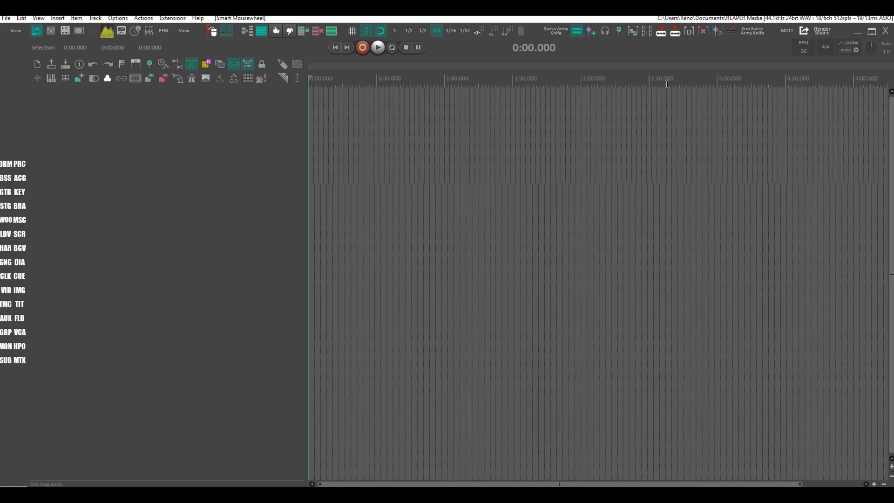
{"action": "scroll", "coordinate": [818, 83], "scroll_direction": "down", "scroll_amount": 2}
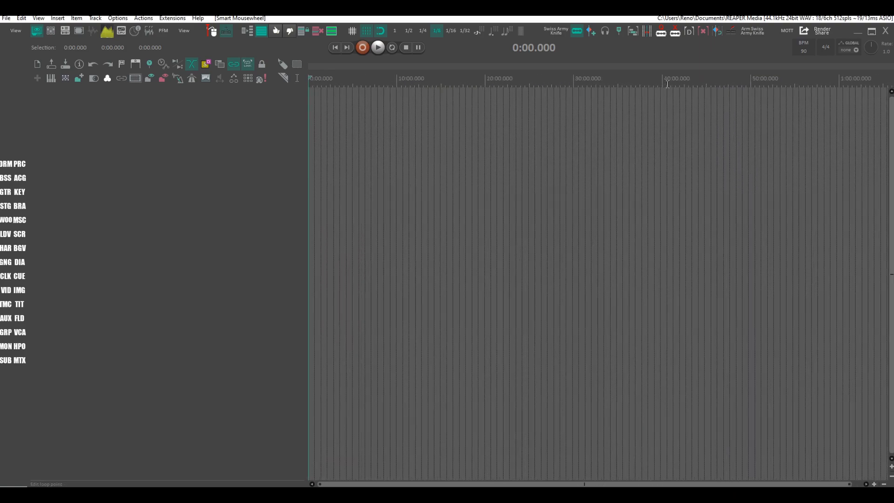
{"action": "left_click", "coordinate": [838, 80]}
{"action": "scroll", "coordinate": [845, 77], "scroll_direction": "up", "scroll_amount": 10}
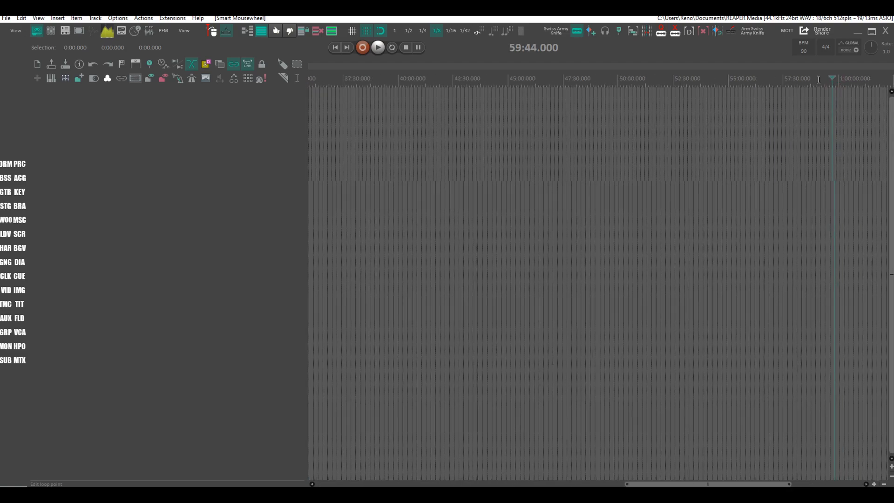
{"action": "left_click_drag", "start_coordinate": [850, 70], "coordinate": [504, 72]}
{"action": "left_click", "coordinate": [528, 81]}
{"action": "scroll", "coordinate": [528, 81], "scroll_direction": "up", "scroll_amount": 12}
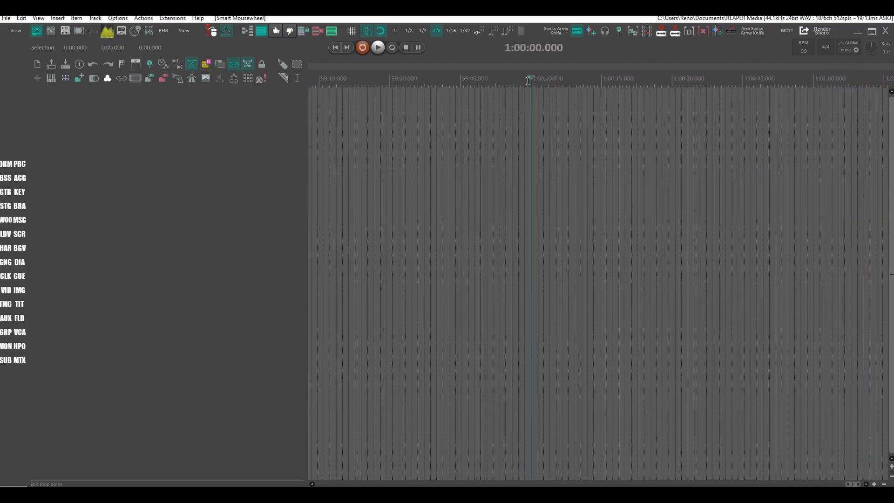
{"action": "scroll", "coordinate": [535, 80], "scroll_direction": "up", "scroll_amount": 3}
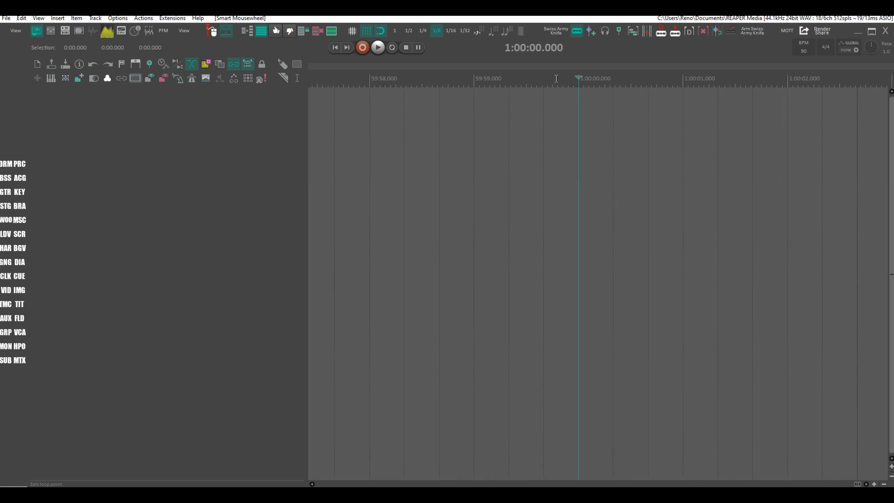
Insert a marker at the edit cursor and name it Start.
{"action": "key", "text": "m"}
{"action": "right_click", "coordinate": [581, 68]}
{"action": "left_click", "coordinate": [592, 69]}
{"action": "type", "text": "Start"}
{"action": "key", "text": "Return"}
Insert LA CHANSON - LE CLICK.wav and LA CHANSON - VIDEO TOURNAGE.wav at the Start marker, at the same time position on separate tracks.
{"action": "key", "text": "ctrl+alt+x"}
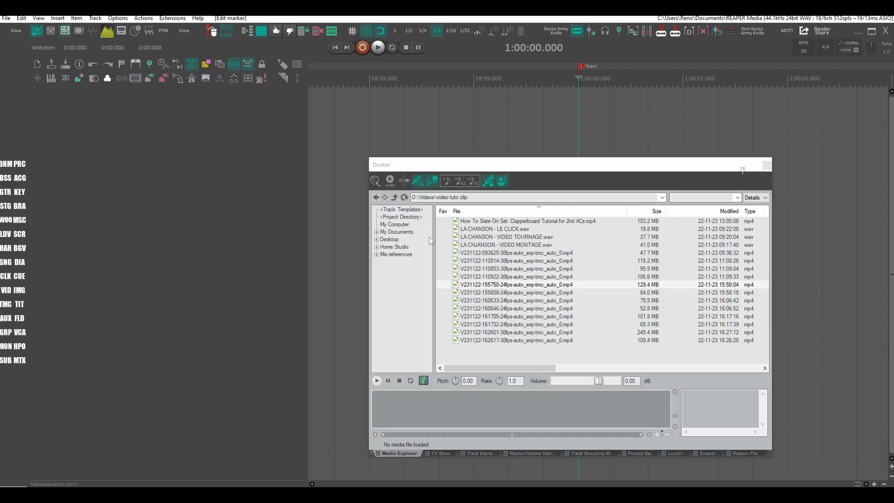
{"action": "left_click", "coordinate": [501, 238]}
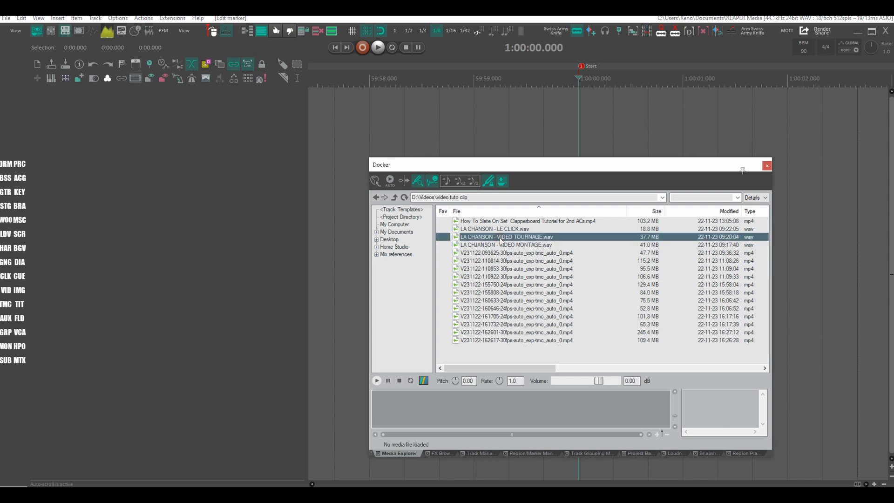
{"action": "left_click", "coordinate": [492, 234], "text": "shift"}
{"action": "left_click_drag", "start_coordinate": [492, 233], "coordinate": [581, 110]}
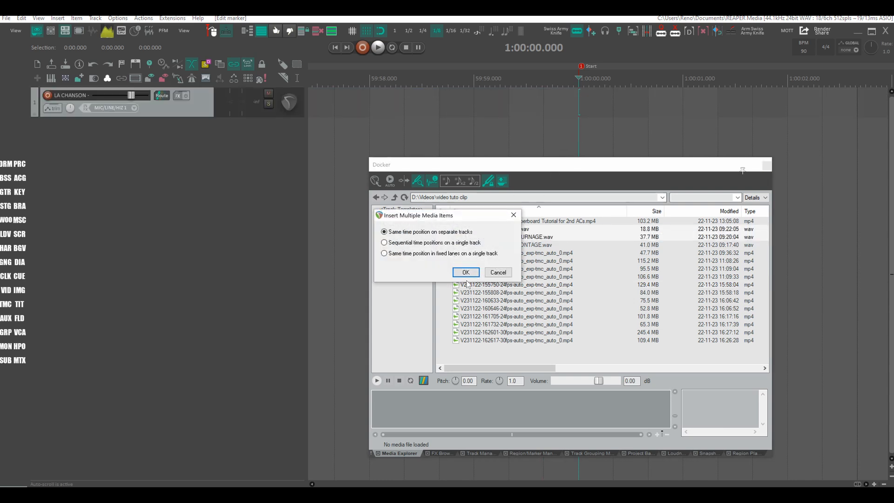
{"action": "left_click", "coordinate": [466, 275]}
{"action": "left_click", "coordinate": [766, 166]}
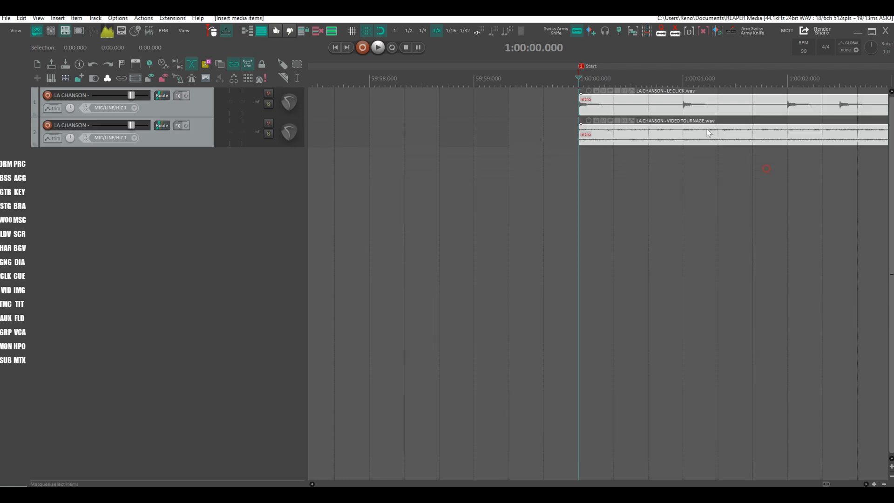
Rename the click audio track as Le click and the video tournage audio track as Mix.
{"action": "double_click", "coordinate": [84, 95]}
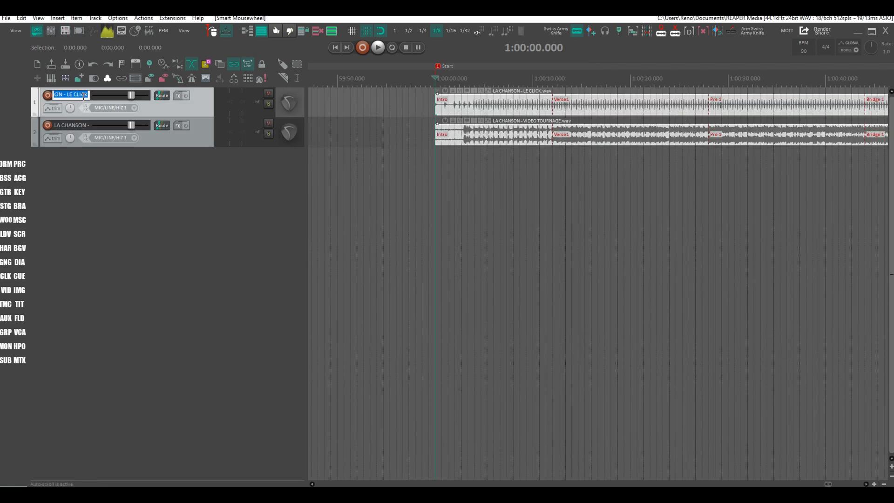
{"action": "type", "text": "Le click"}
{"action": "key", "text": "Tab"}
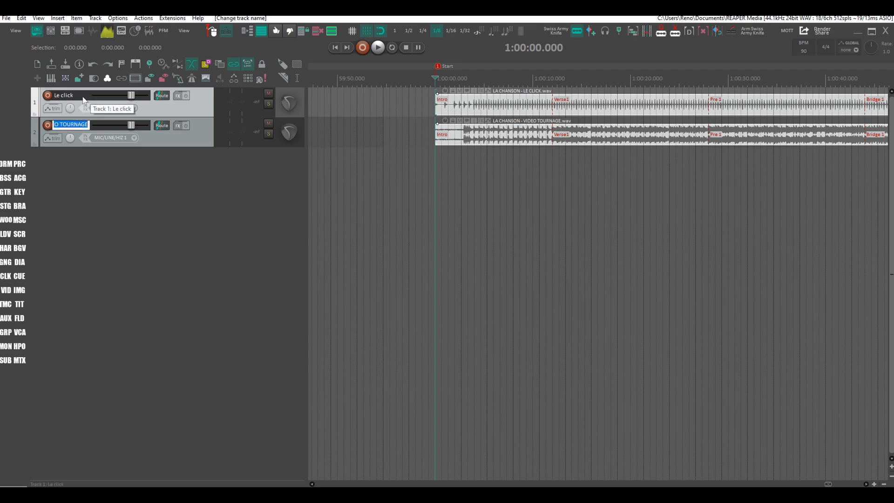
{"action": "type", "text": "Mix"}
{"action": "key", "text": "Return"}
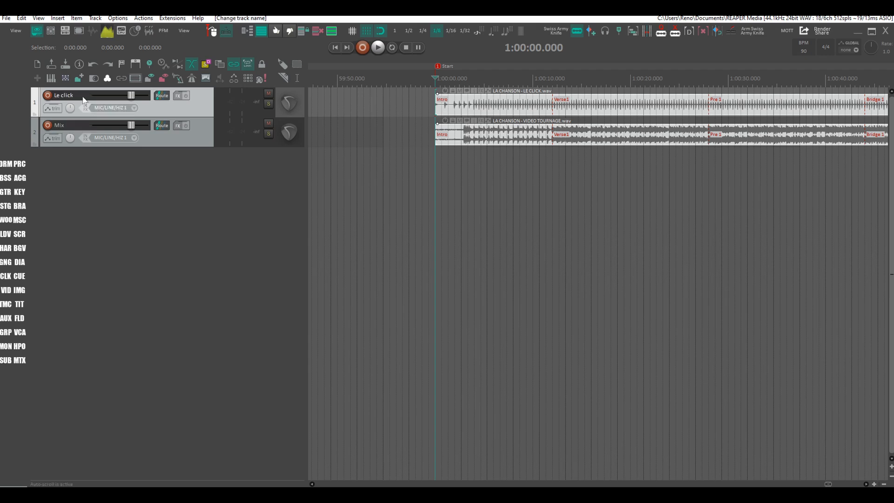
Add a new track above Le click and name it Timecode.
{"action": "double_click", "coordinate": [124, 213]}
{"action": "left_click_drag", "start_coordinate": [185, 159], "coordinate": [167, 91]}
{"action": "double_click", "coordinate": [70, 95]}
{"action": "type", "text": "Timecode"}
{"action": "key", "text": "Return"}
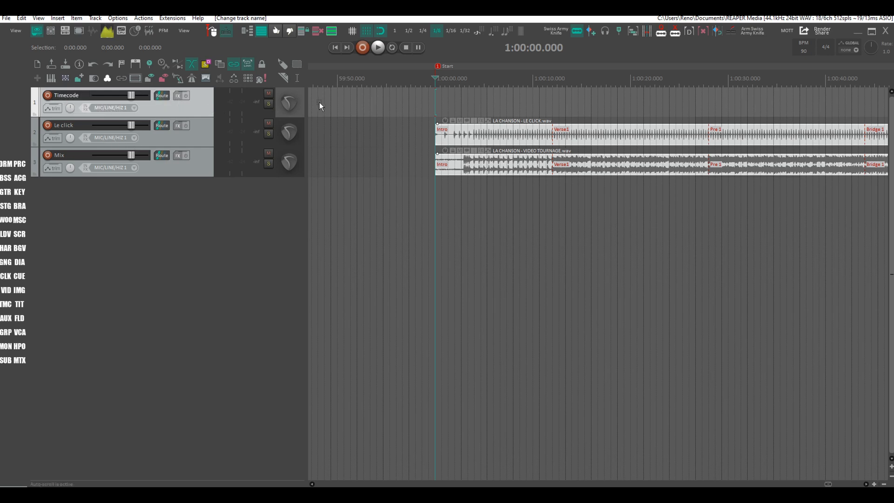
Insert an SMPTE LTC/MTC timecode generator at the project start on the Timecode track and extend it past the song's end, to about 1:04:05.
{"action": "key", "text": "Home"}
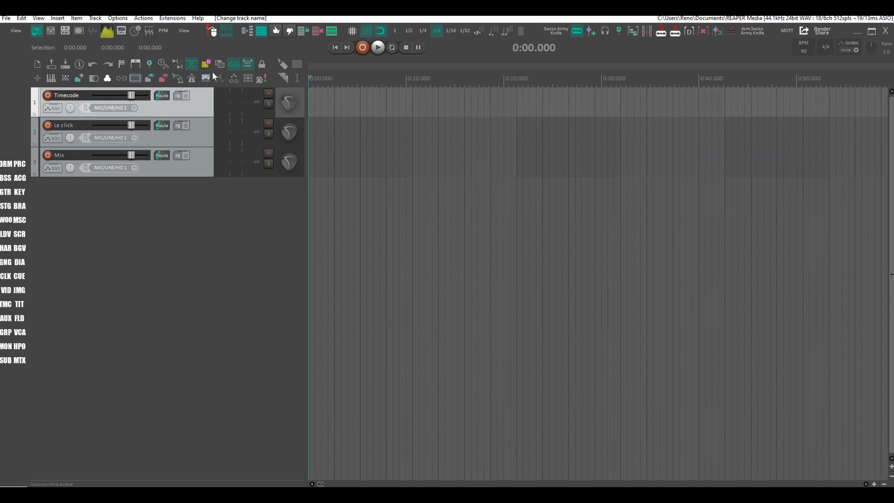
{"action": "left_click", "coordinate": [58, 18]}
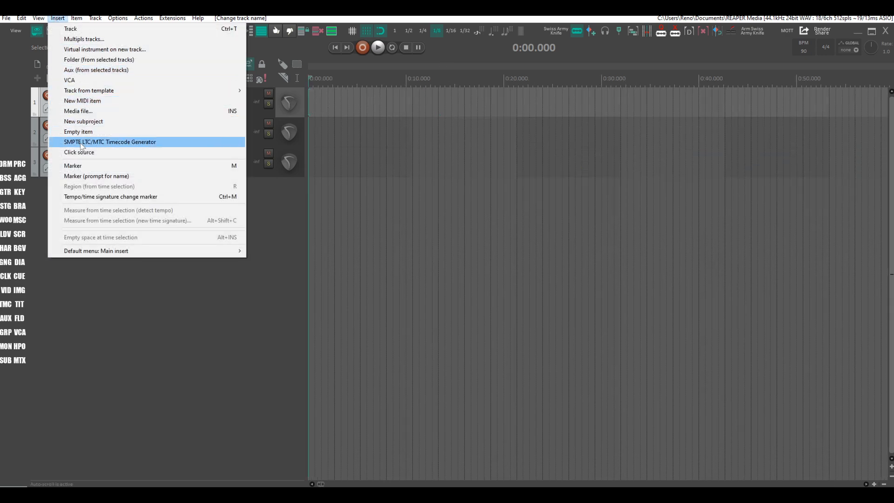
{"action": "left_click", "coordinate": [105, 143]}
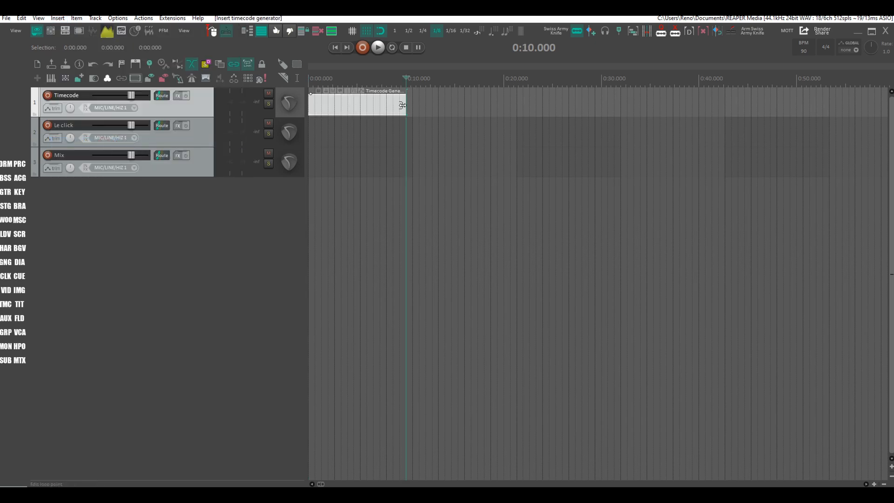
{"action": "left_click_drag", "start_coordinate": [402, 106], "coordinate": [568, 105]}
{"action": "scroll", "coordinate": [464, 79], "scroll_direction": "down", "scroll_amount": 3}
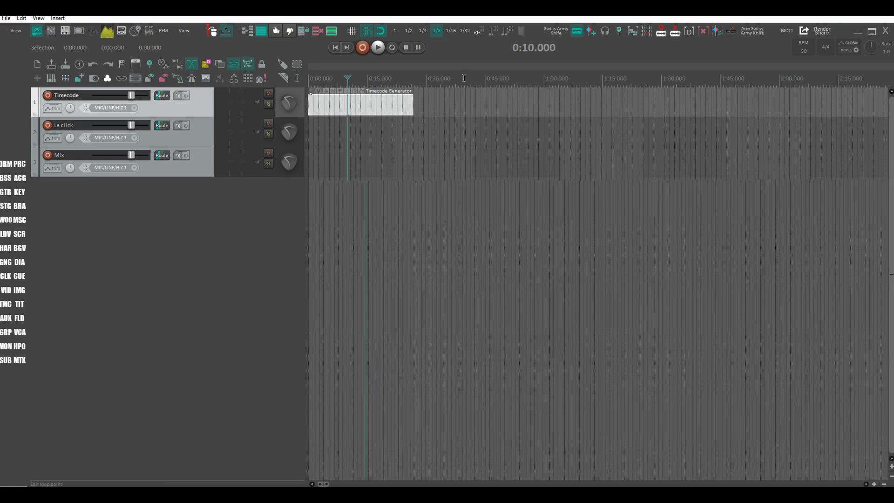
{"action": "scroll", "coordinate": [464, 78], "scroll_direction": "down", "scroll_amount": 3}
{"action": "left_click_drag", "start_coordinate": [360, 108], "coordinate": [488, 100]}
{"action": "left_click_drag", "start_coordinate": [412, 69], "coordinate": [628, 68]}
{"action": "left_click_drag", "start_coordinate": [412, 71], "coordinate": [481, 62]}
Audition the soloed Timecode track from the Start marker, leaving it unsoloed when done.
{"action": "left_click", "coordinate": [413, 80]}
{"action": "left_click", "coordinate": [267, 103]}
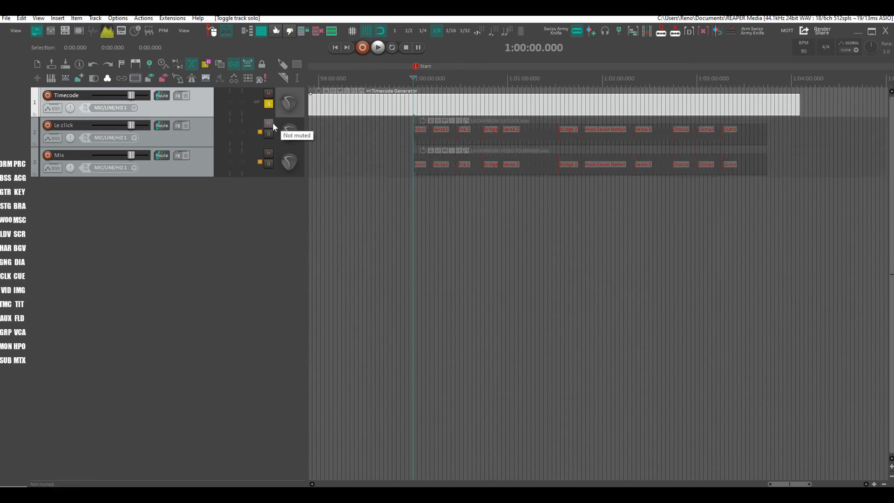
{"action": "key", "text": "space"}
{"action": "key", "text": "space"}
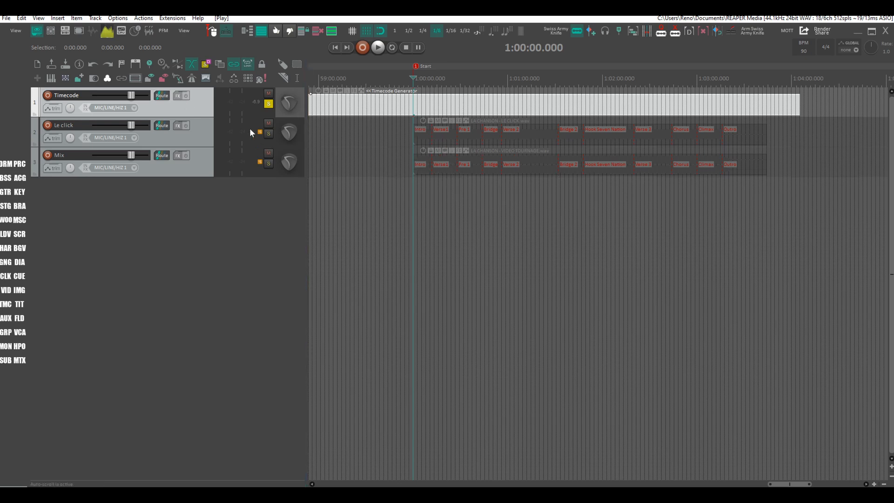
{"action": "left_click", "coordinate": [269, 104]}
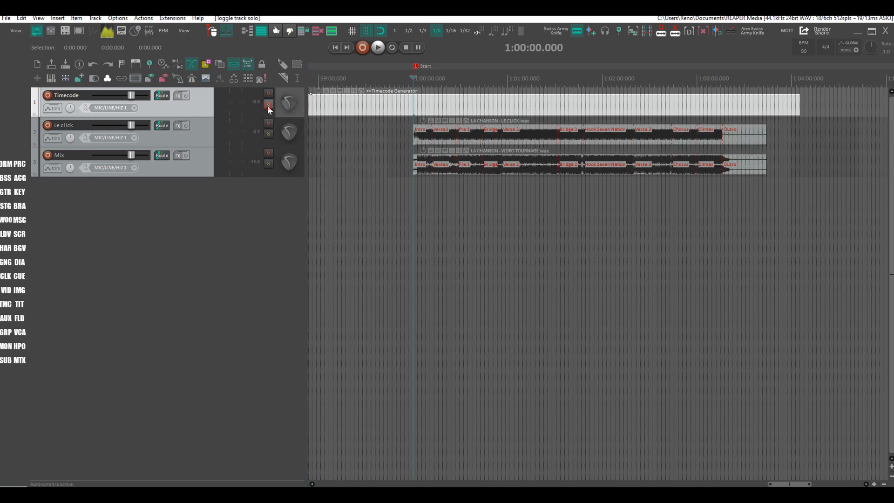
Disable the master send in the Timecode track's routing.
{"action": "left_click", "coordinate": [161, 96]}
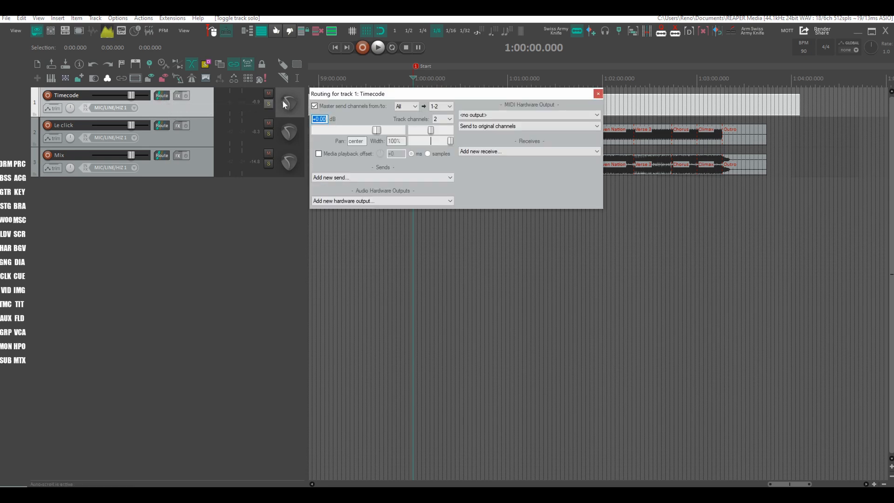
{"action": "left_click", "coordinate": [314, 106]}
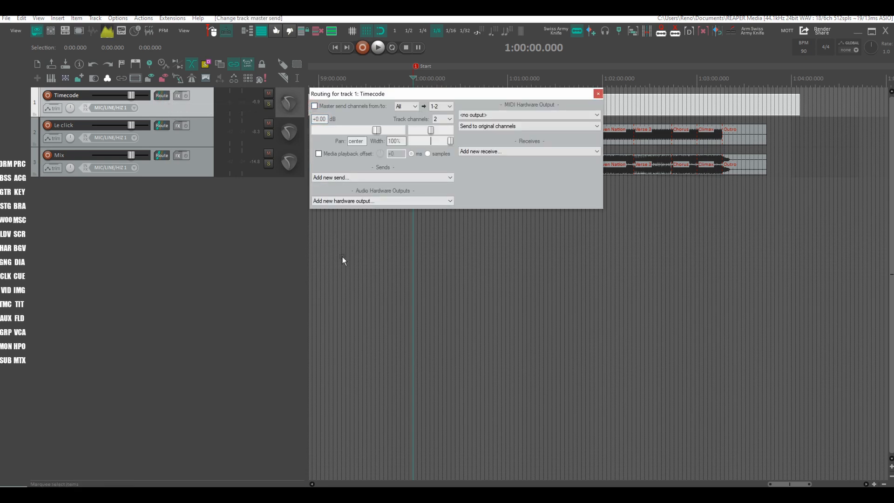
{"action": "left_click", "coordinate": [597, 94]}
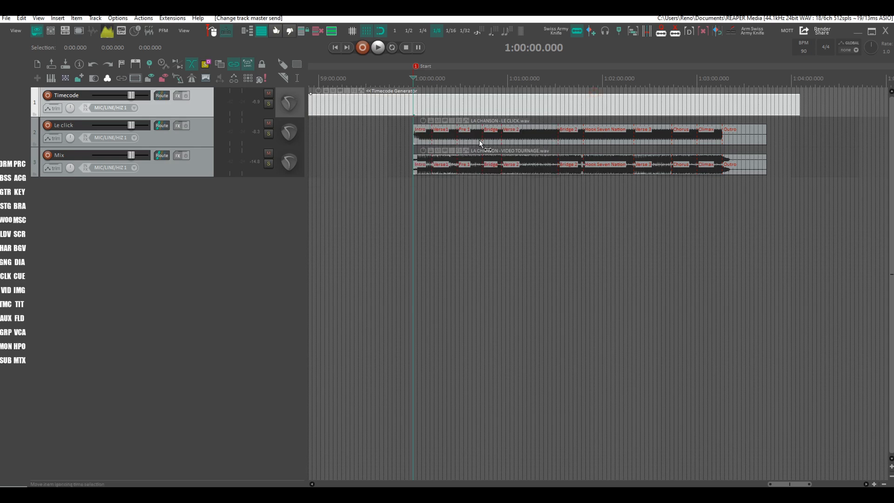
Play the project briefly from the Start marker and lower the volume of the Mix and Le click tracks.
{"action": "key", "text": "space"}
{"action": "key", "text": "space"}
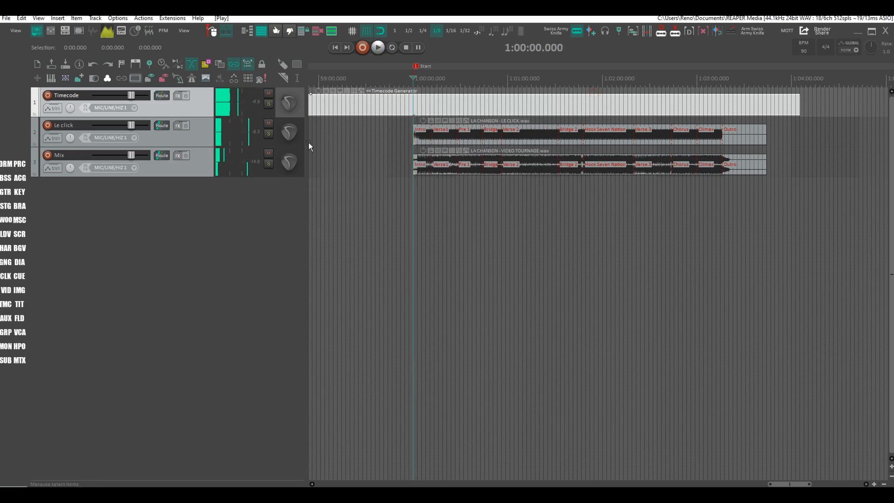
{"action": "left_click_drag", "start_coordinate": [130, 159], "coordinate": [125, 125]}
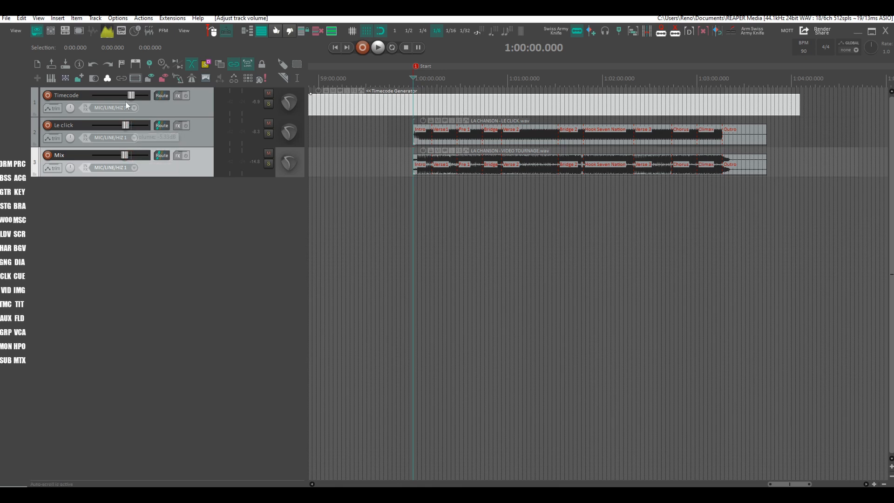
Add LINE 3 as an audio hardware output in the Timecode track's routing.
{"action": "left_click", "coordinate": [161, 95]}
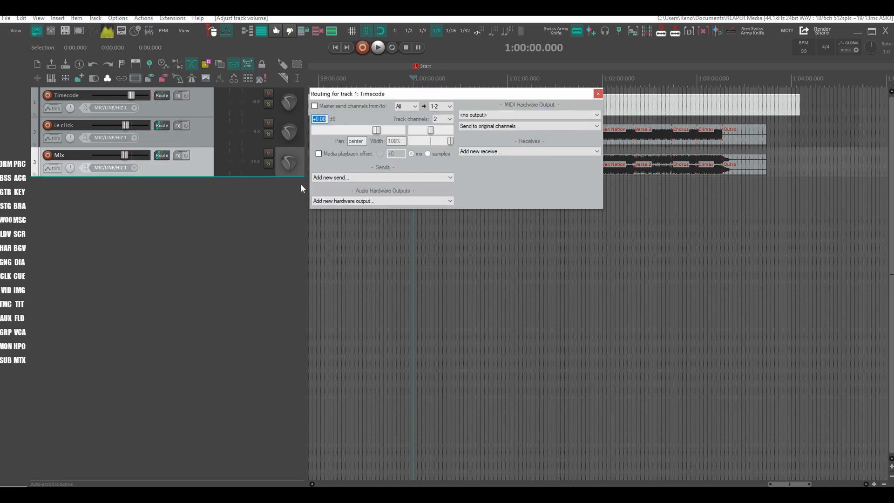
{"action": "left_click", "coordinate": [363, 202]}
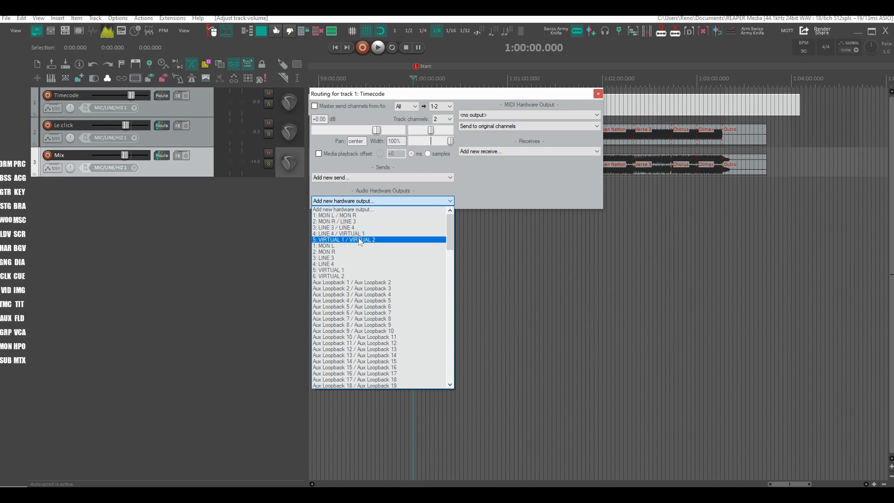
{"action": "left_click", "coordinate": [335, 258]}
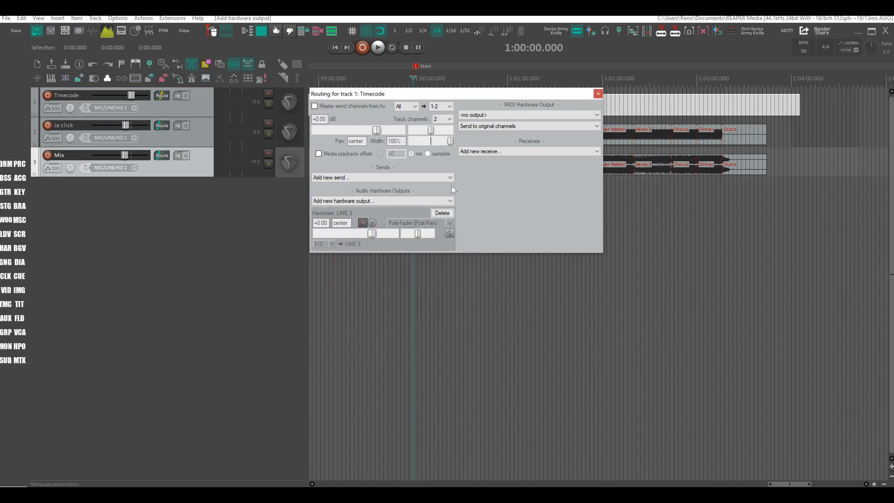
{"action": "left_click", "coordinate": [598, 93]}
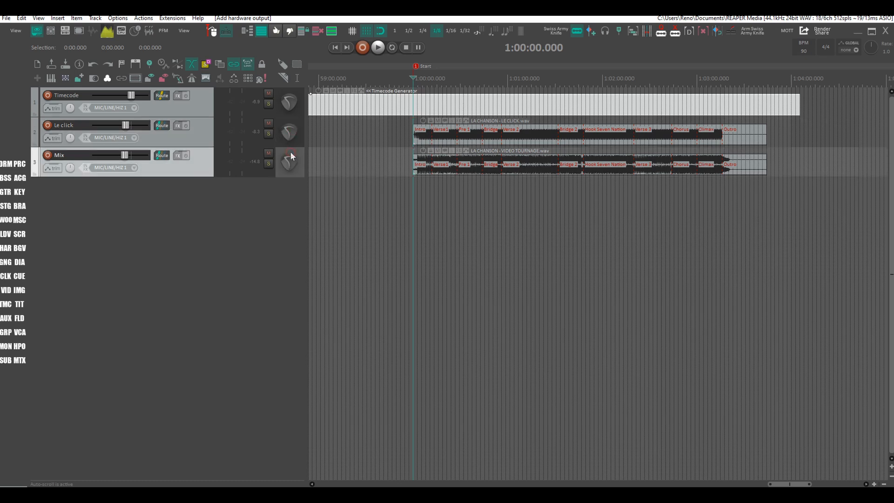
{"action": "left_click", "coordinate": [285, 106]}
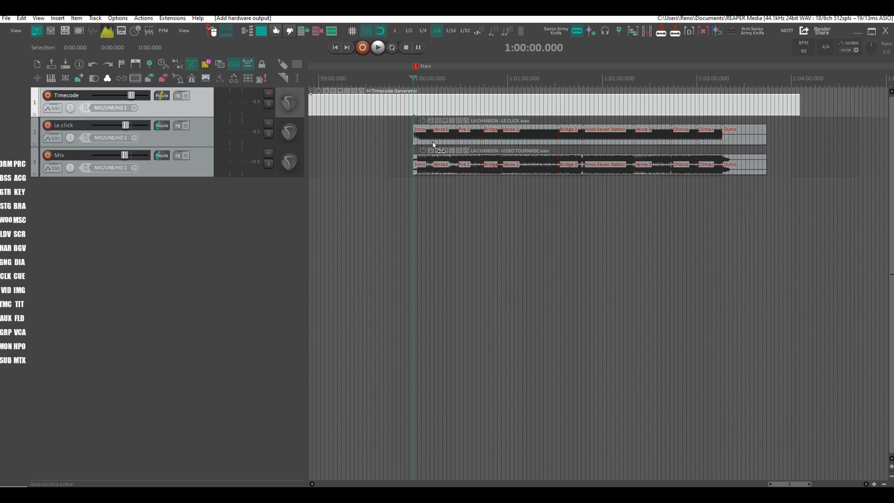
Import the media cues of the Mix track's audio item as project markers with the matching action.
{"action": "left_click", "coordinate": [484, 79]}
{"action": "scroll", "coordinate": [484, 79], "scroll_direction": "up", "scroll_amount": 3}
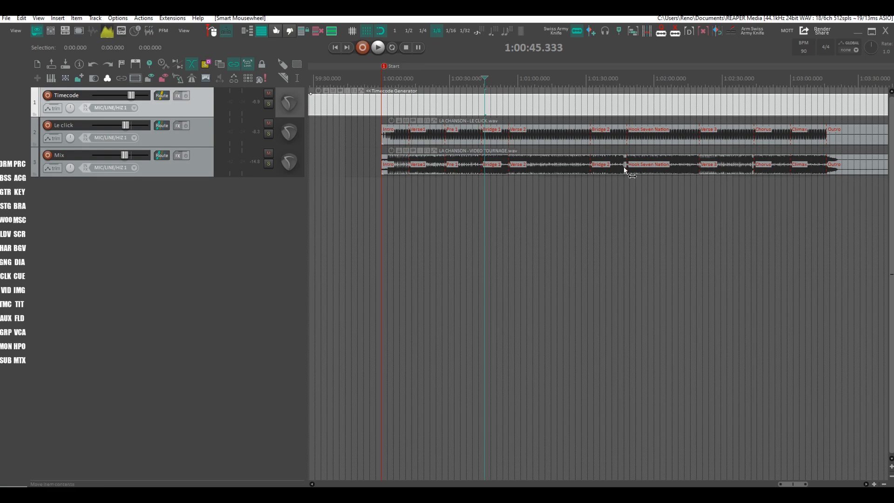
{"action": "left_click", "coordinate": [625, 169]}
{"action": "left_click", "coordinate": [144, 18]}
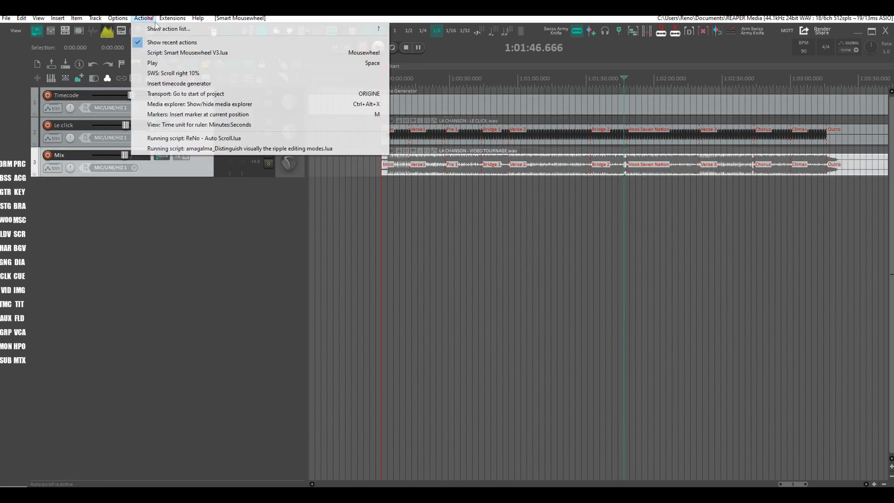
{"action": "left_click", "coordinate": [161, 28]}
{"action": "type", "text": "marker cue"}
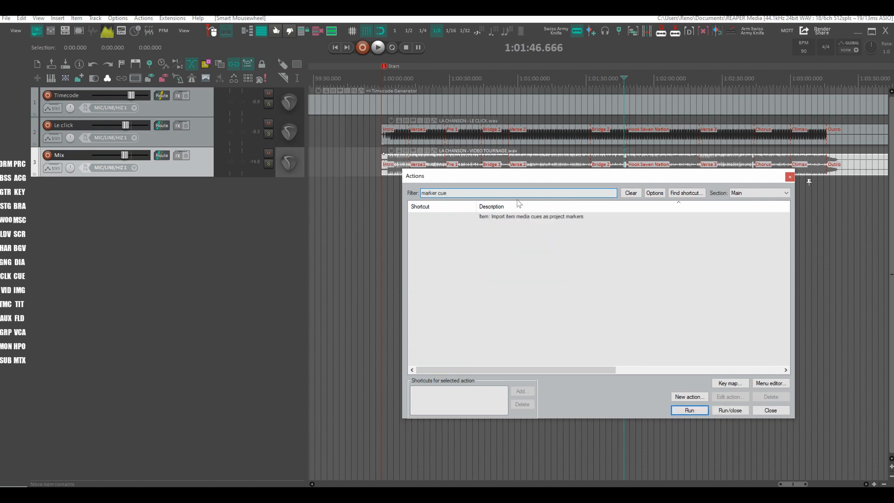
{"action": "left_click", "coordinate": [540, 216]}
{"action": "left_click", "coordinate": [688, 410]}
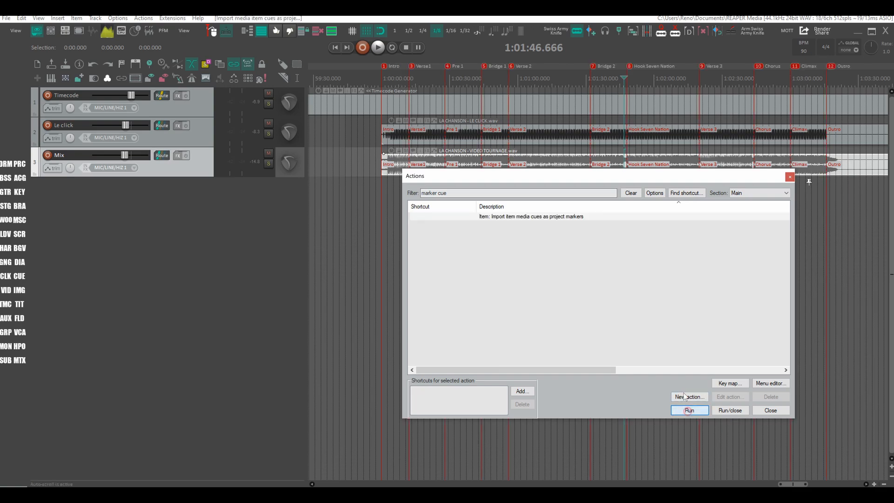
{"action": "left_click", "coordinate": [789, 177]}
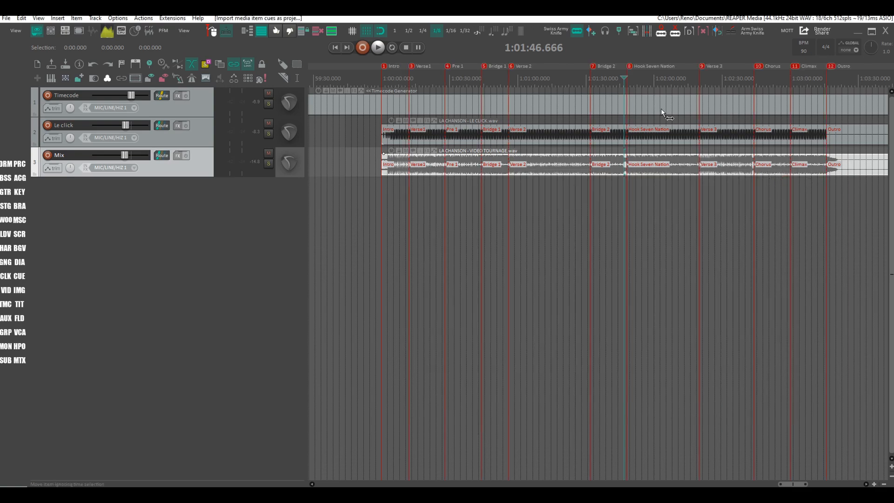
Make a time selection from 1:01:20 to 1:01:48 around Bridge 2 and play it twice from its start.
{"action": "scroll", "coordinate": [665, 93], "scroll_direction": "up", "scroll_amount": 2}
{"action": "scroll", "coordinate": [598, 78], "scroll_direction": "up", "scroll_amount": 6}
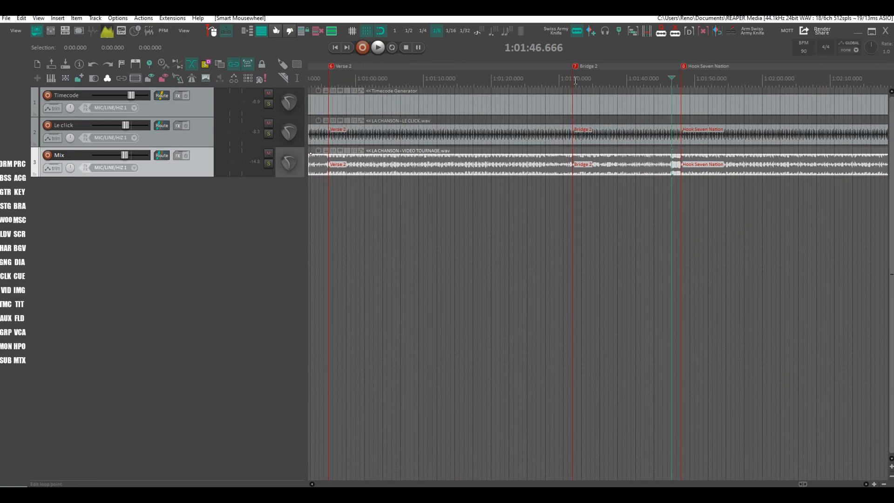
{"action": "left_click_drag", "start_coordinate": [571, 79], "coordinate": [452, 85]}
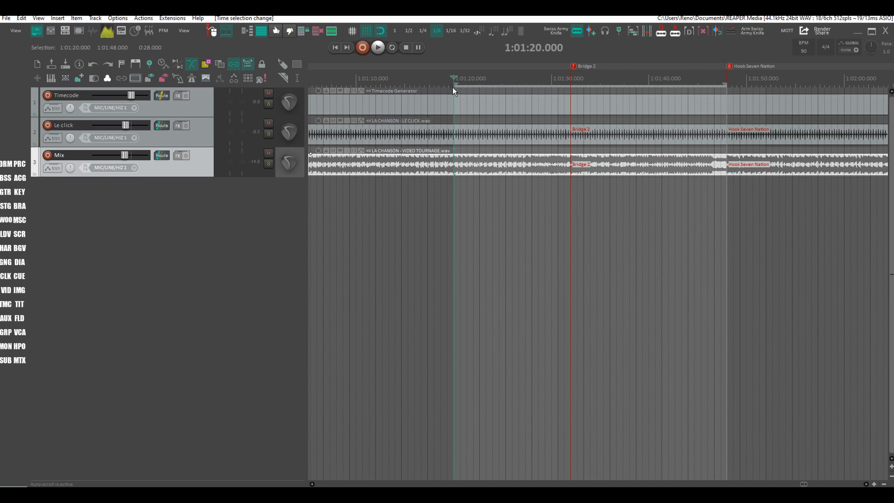
{"action": "key", "text": "space"}
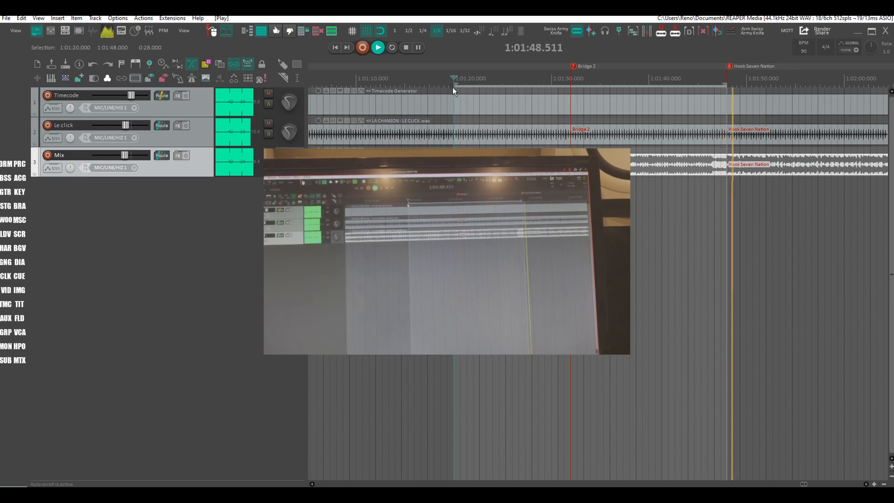
{"action": "key", "text": "space"}
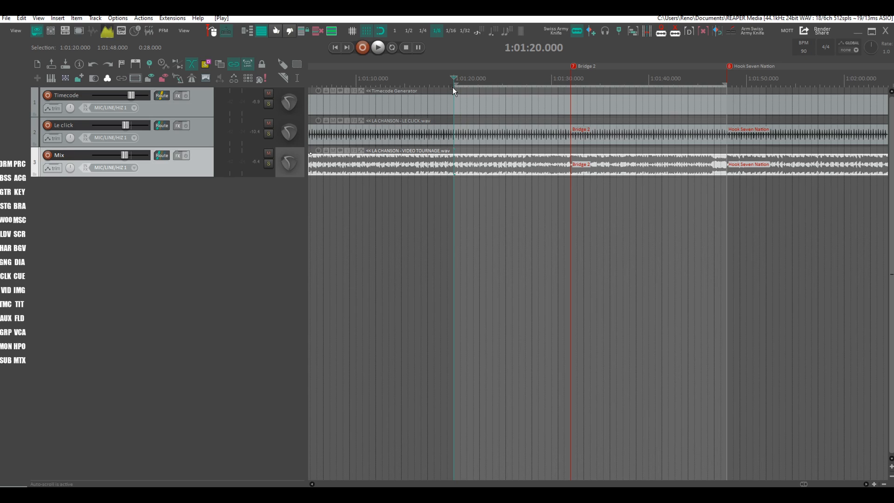
{"action": "key", "text": "space"}
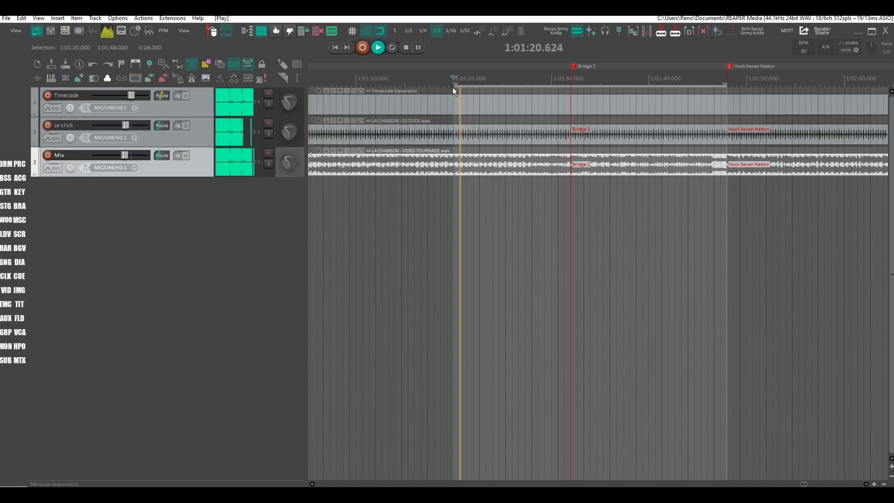
{"action": "key", "text": "space"}
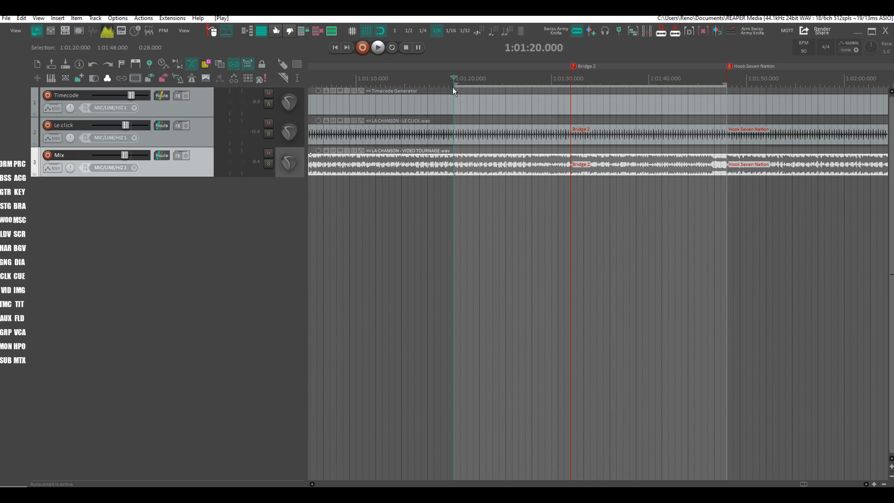
Make a time selection from 1:02:40 to 1:03:00 leading into the Climax and play it from its start.
{"action": "scroll", "coordinate": [433, 65], "scroll_direction": "down", "scroll_amount": 4}
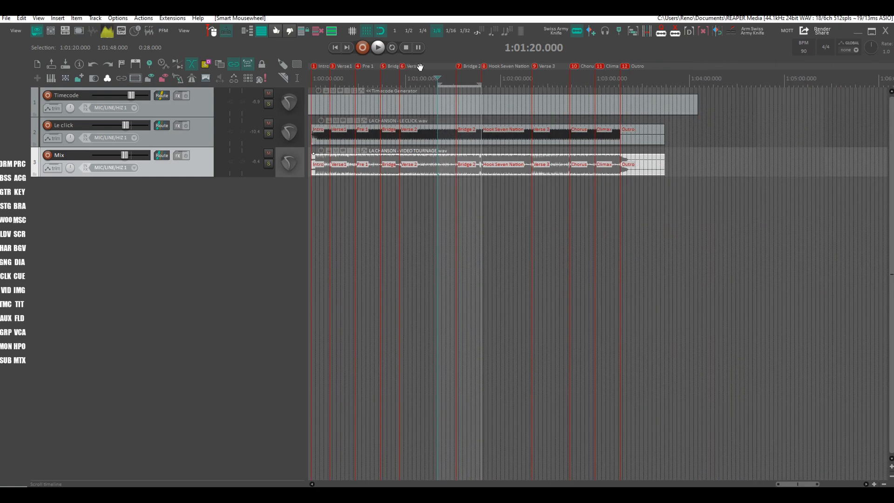
{"action": "scroll", "coordinate": [411, 68], "scroll_direction": "left", "scroll_amount": 5}
{"action": "left_click", "coordinate": [687, 79]}
{"action": "scroll", "coordinate": [700, 67], "scroll_direction": "up", "scroll_amount": 5}
{"action": "left_click_drag", "start_coordinate": [601, 79], "coordinate": [737, 80]}
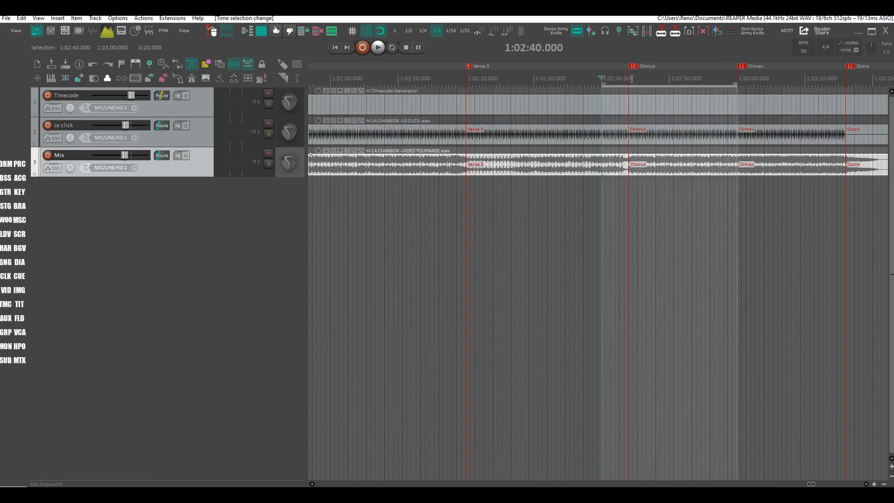
{"action": "left_click", "coordinate": [602, 79]}
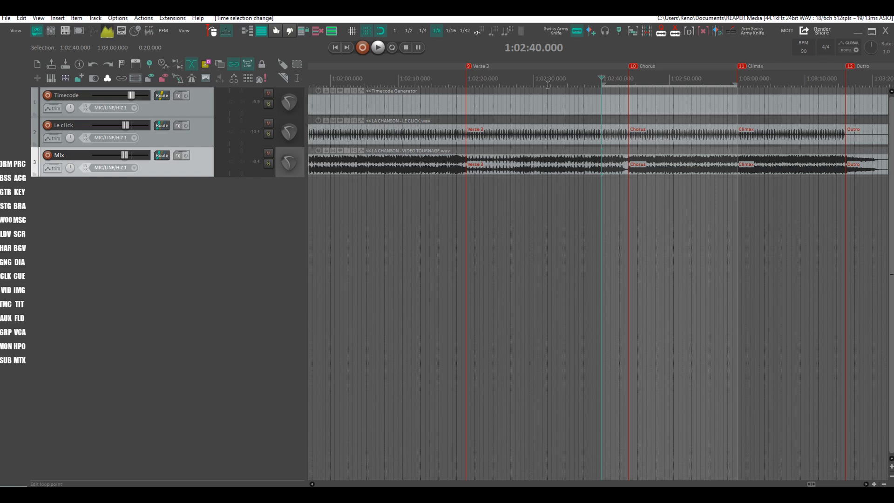
{"action": "key", "text": "space"}
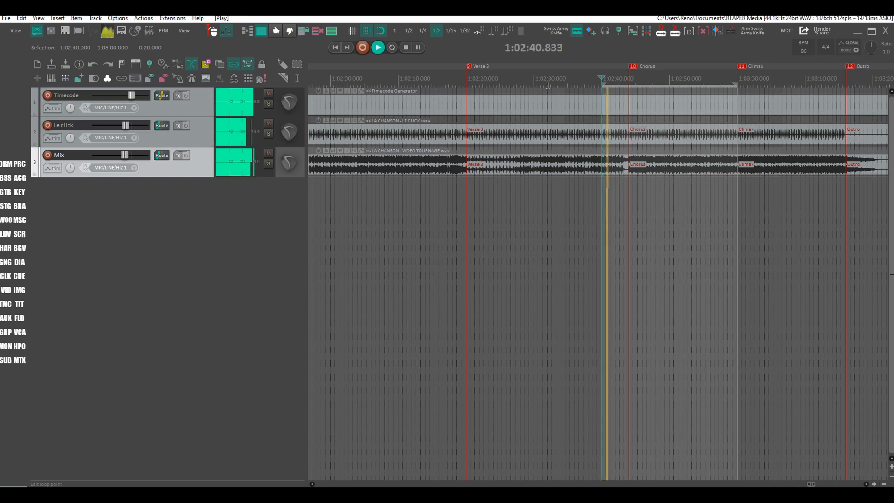
{"action": "key", "text": "space"}
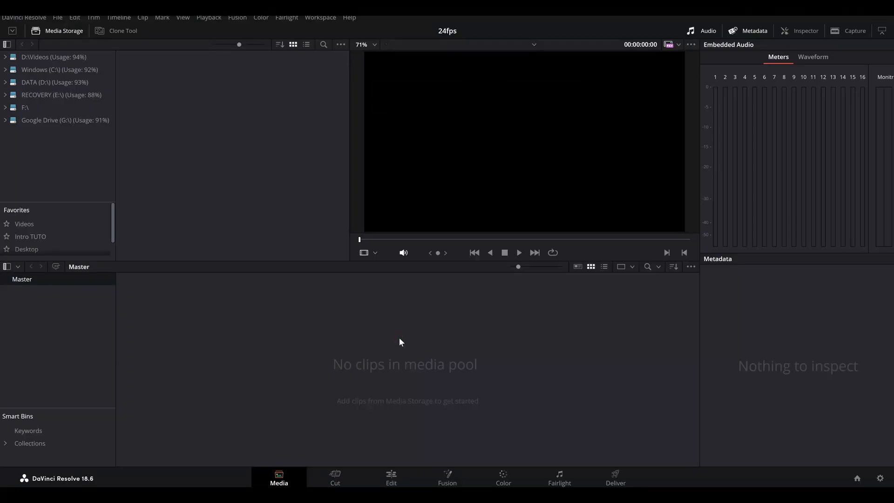
Check the timeline frame rate in the DaVinci Resolve project settings without changing anything.
{"action": "left_click", "coordinate": [880, 478]}
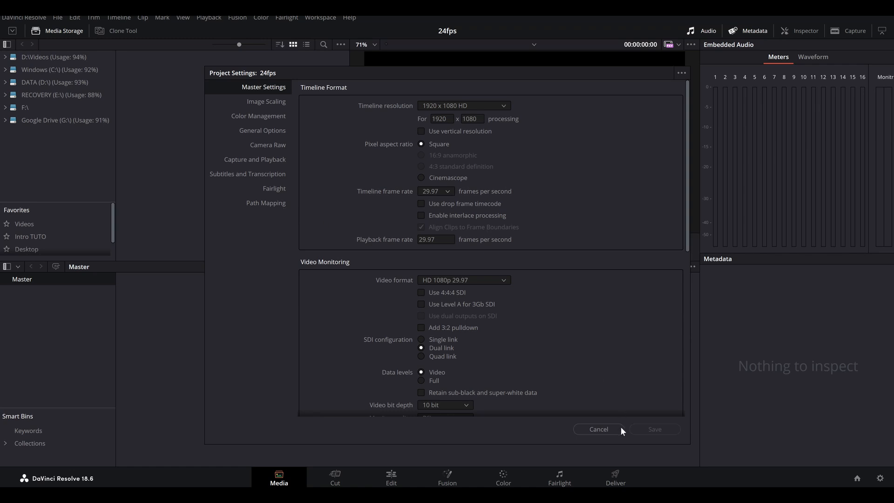
{"action": "left_click", "coordinate": [602, 428]}
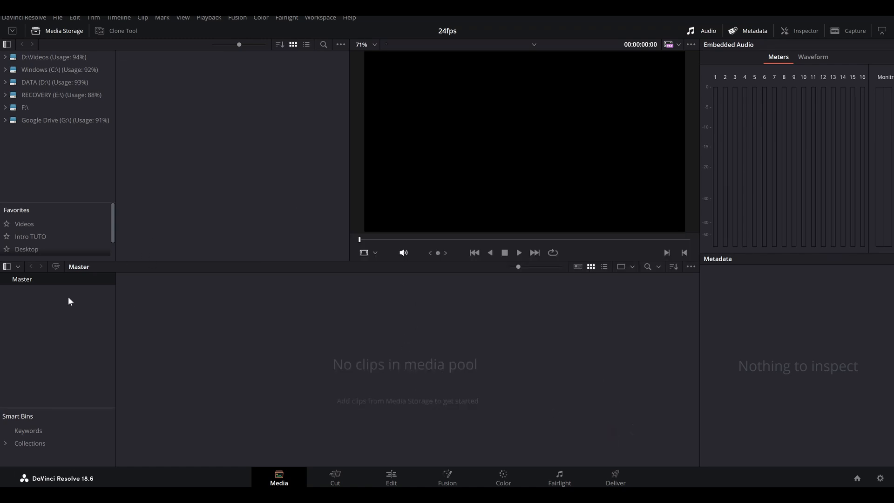
Add LA CHJANSON - VIDEO MONTAGE.wav from the video tuto clip folder in Videos to the media pool.
{"action": "left_click", "coordinate": [48, 225]}
{"action": "scroll", "coordinate": [144, 196], "scroll_direction": "down", "scroll_amount": 3}
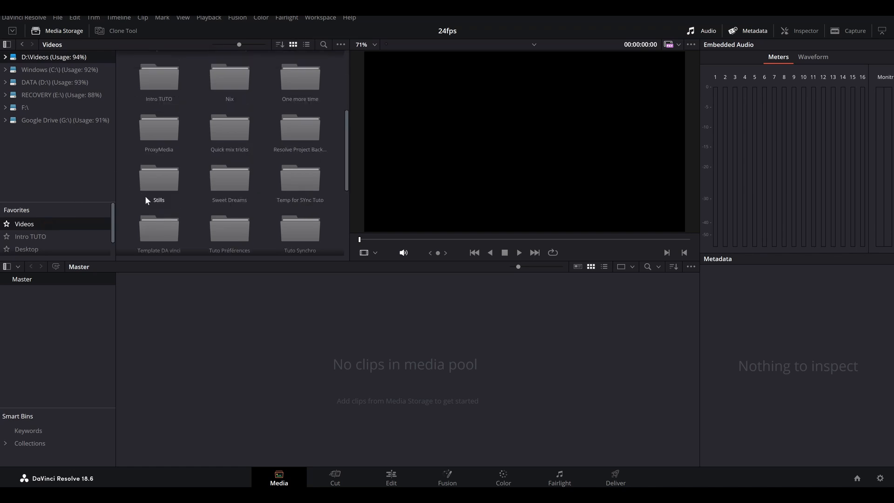
{"action": "scroll", "coordinate": [158, 204], "scroll_direction": "down", "scroll_amount": 2}
{"action": "double_click", "coordinate": [166, 211]}
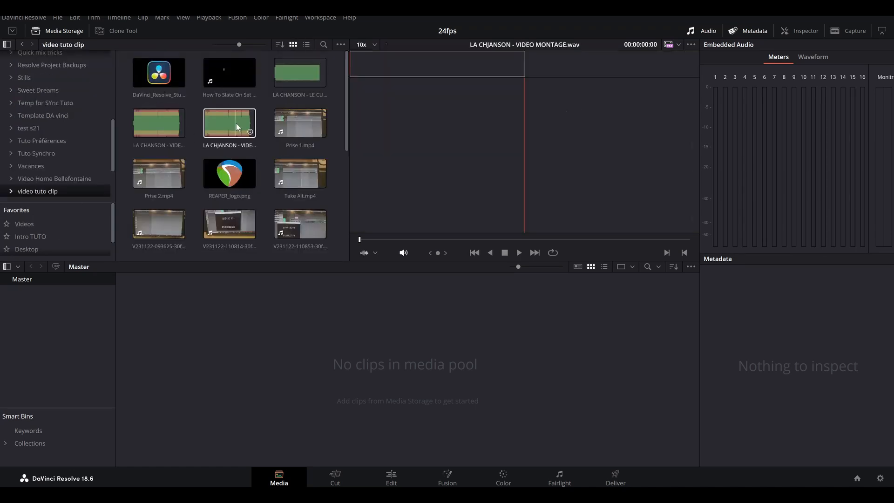
{"action": "left_click_drag", "start_coordinate": [236, 124], "coordinate": [200, 346]}
Add the clips Prise 1.mp4, Prise 2.mp4 and Take Alt.mp4 from the same folder to the media pool.
{"action": "scroll", "coordinate": [219, 229], "scroll_direction": "down", "scroll_amount": 5}
{"action": "scroll", "coordinate": [215, 235], "scroll_direction": "up", "scroll_amount": 3}
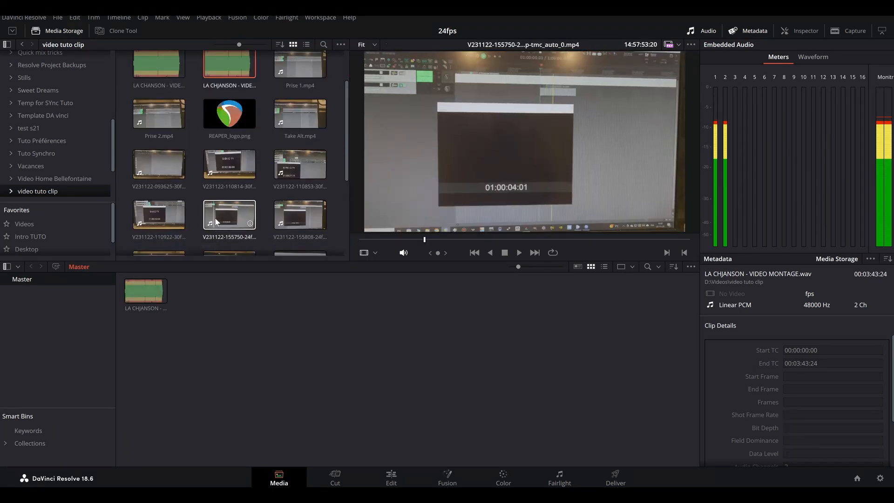
{"action": "left_click", "coordinate": [293, 72]}
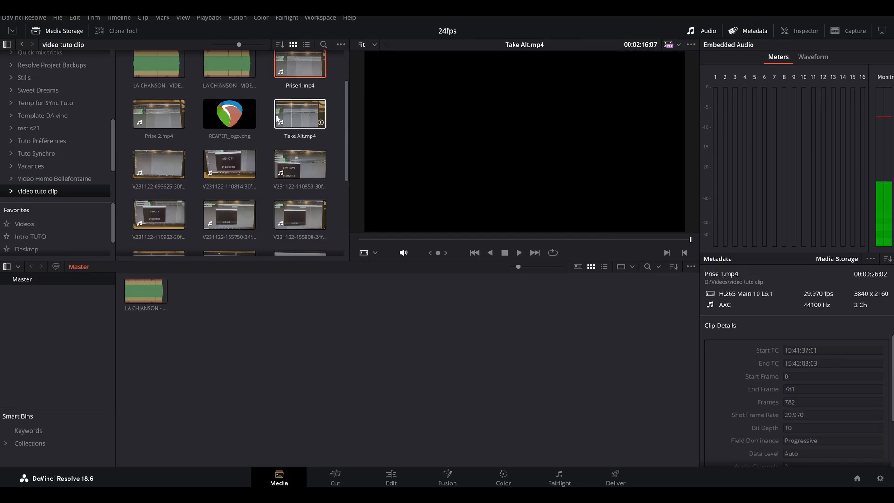
{"action": "left_click", "coordinate": [169, 114], "text": "ctrl"}
{"action": "left_click", "coordinate": [298, 114], "text": "ctrl"}
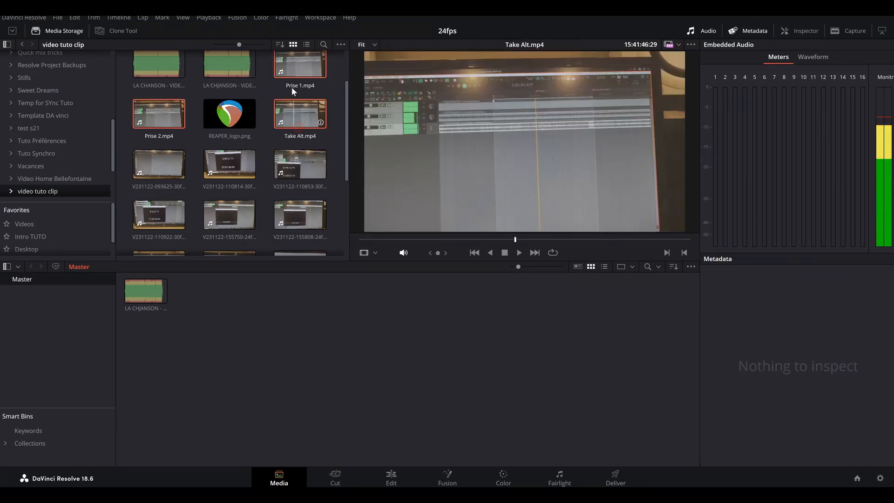
{"action": "left_click_drag", "start_coordinate": [298, 114], "coordinate": [235, 333]}
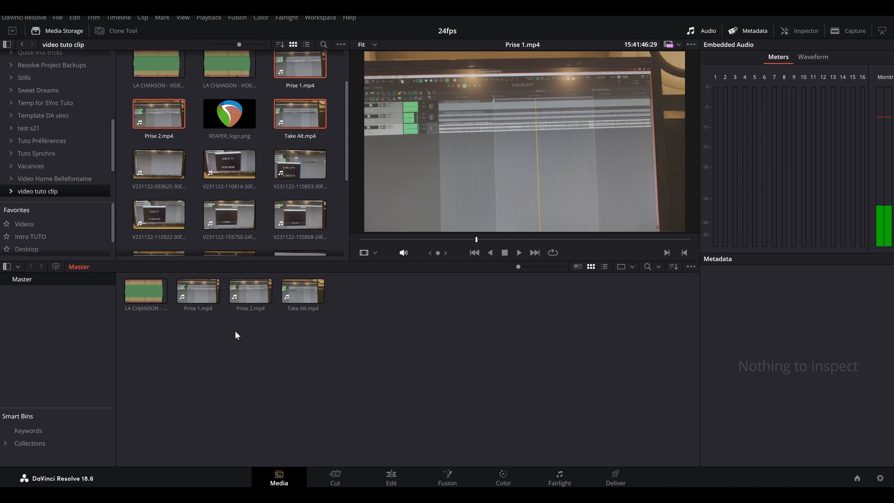
Update the timecode of Prise 1.mp4, Prise 2.mp4 and Take Alt.mp4 from their audio tracks.
{"action": "left_click", "coordinate": [197, 292]}
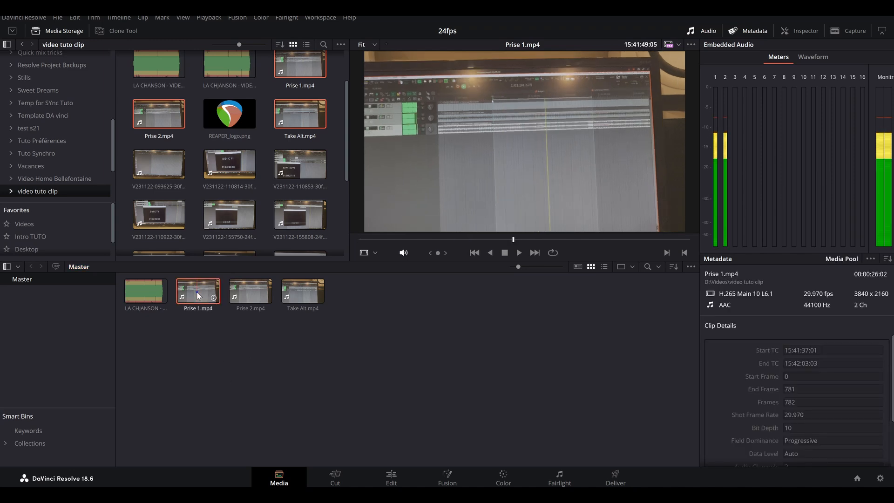
{"action": "right_click", "coordinate": [196, 291]}
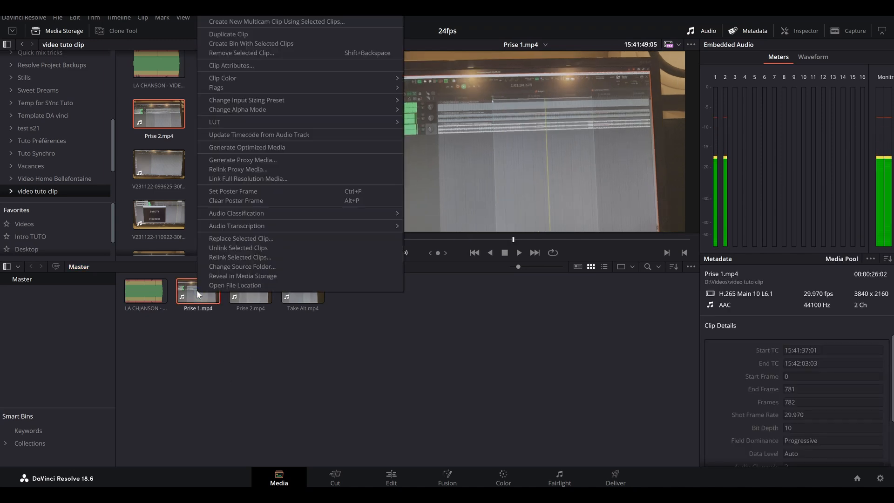
{"action": "left_click", "coordinate": [250, 135]}
{"action": "left_click", "coordinate": [244, 291]}
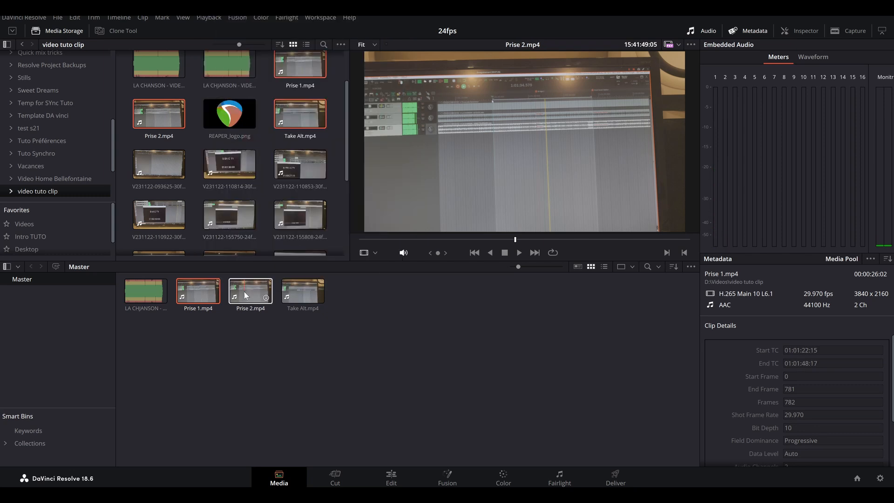
{"action": "right_click", "coordinate": [244, 291]}
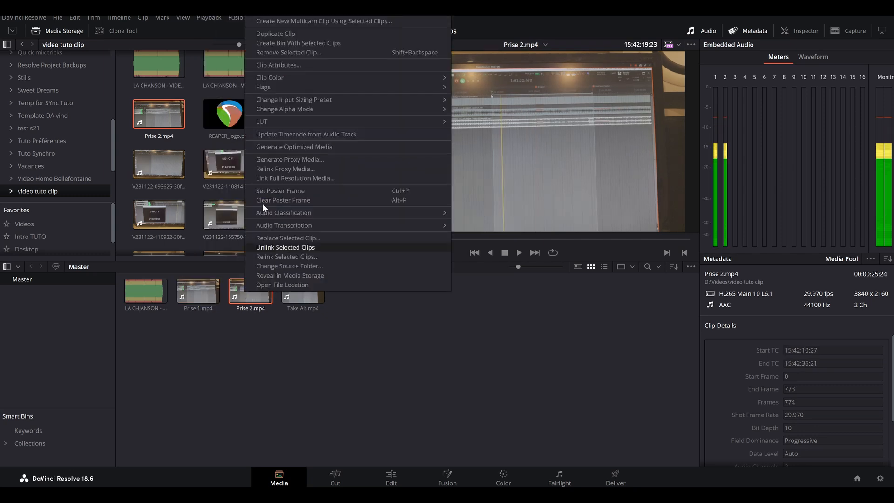
{"action": "left_click", "coordinate": [284, 135]}
{"action": "left_click", "coordinate": [298, 288]}
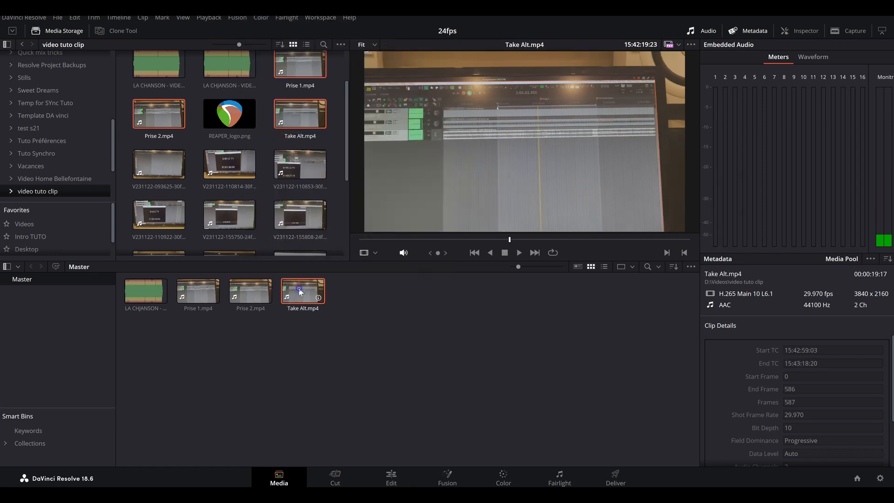
{"action": "right_click", "coordinate": [298, 289]}
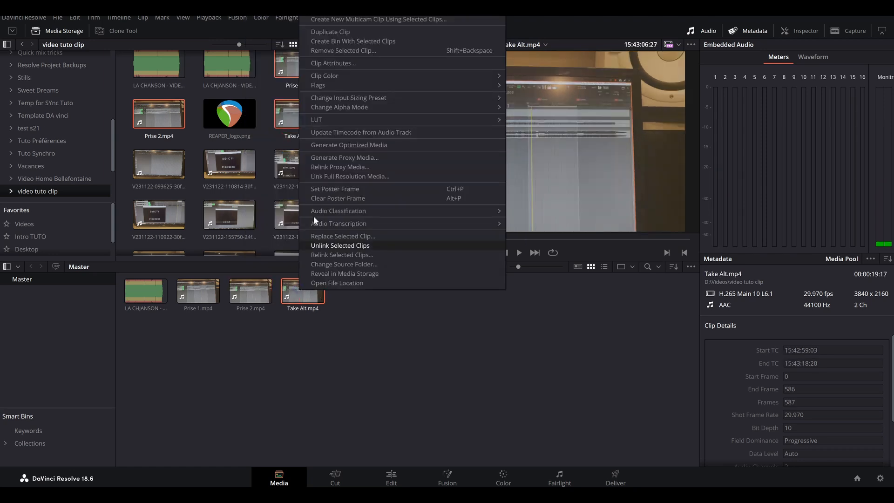
{"action": "left_click", "coordinate": [332, 136]}
Switch to the Edit page and place LA CHJANSON - VIDEO MONTAGE.wav at the start of a new timeline.
{"action": "left_click", "coordinate": [389, 475]}
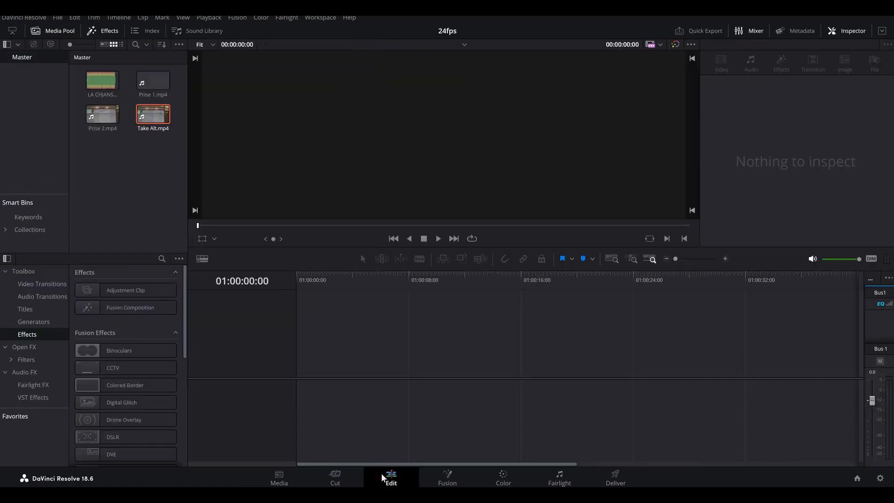
{"action": "left_click_drag", "start_coordinate": [118, 92], "coordinate": [297, 408]}
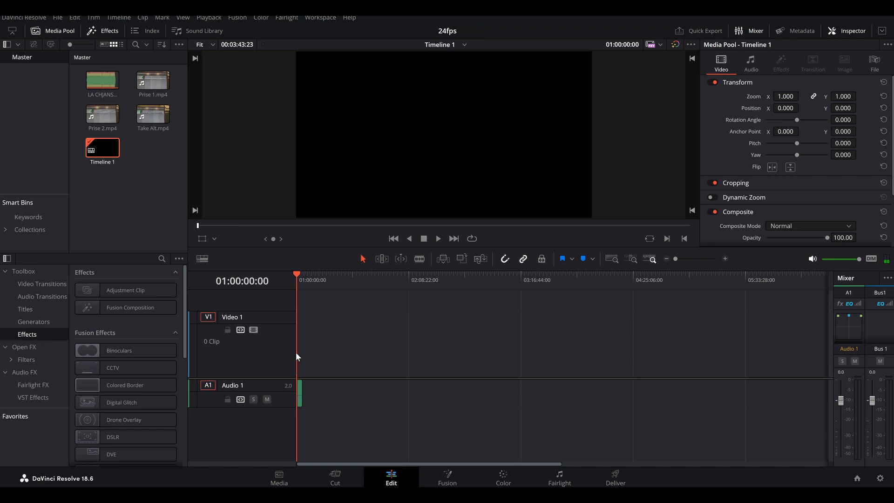
Move the song to the start of a newly added stereo track, Audio 2, and mute Audio 1.
{"action": "right_click", "coordinate": [268, 418]}
{"action": "mouse_move", "coordinate": [357, 317]}
{"action": "left_click", "coordinate": [385, 320]}
{"action": "left_click_drag", "start_coordinate": [348, 381], "coordinate": [289, 413]}
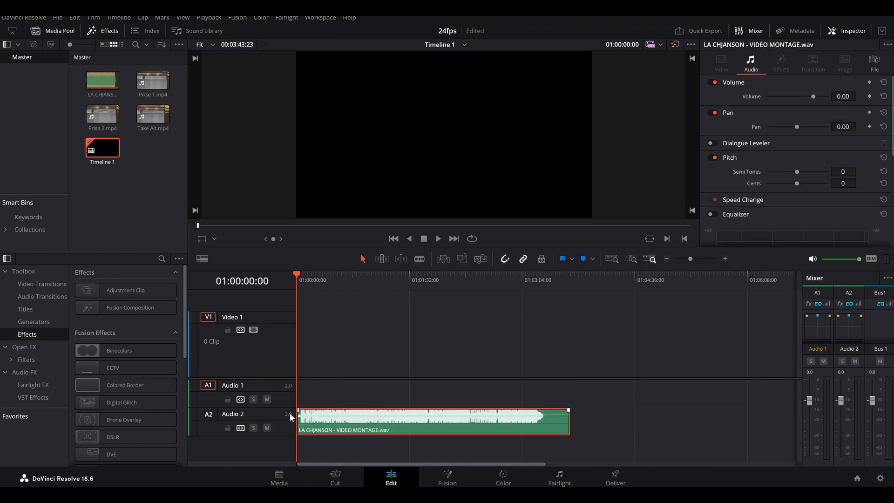
{"action": "left_click", "coordinate": [269, 399]}
Insert Prise 1.mp4 into the timeline using its timecode.
{"action": "left_click", "coordinate": [155, 91]}
{"action": "right_click", "coordinate": [153, 83]}
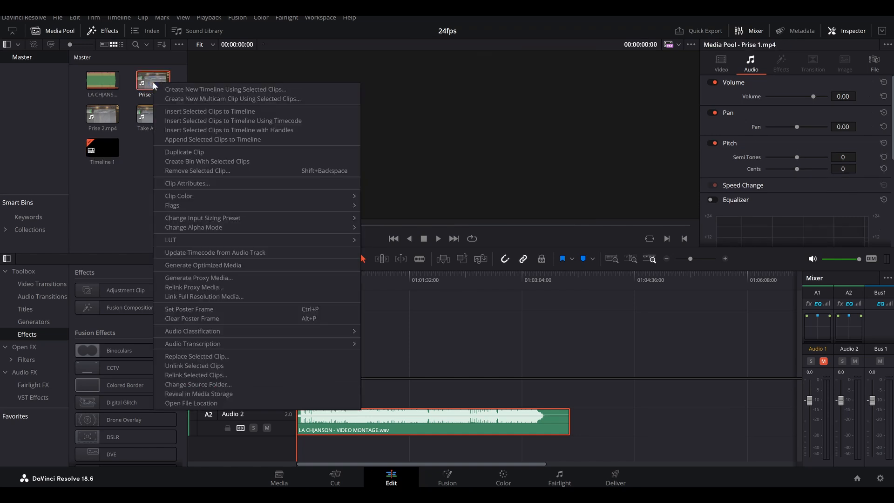
{"action": "left_click", "coordinate": [209, 121]}
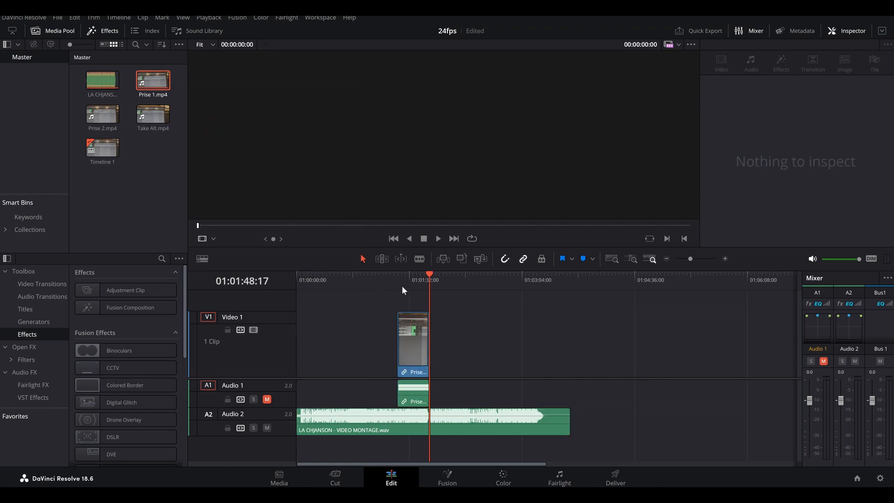
Check the sync of Prise 1.mp4 against the song at several points along the clip.
{"action": "left_click", "coordinate": [401, 285]}
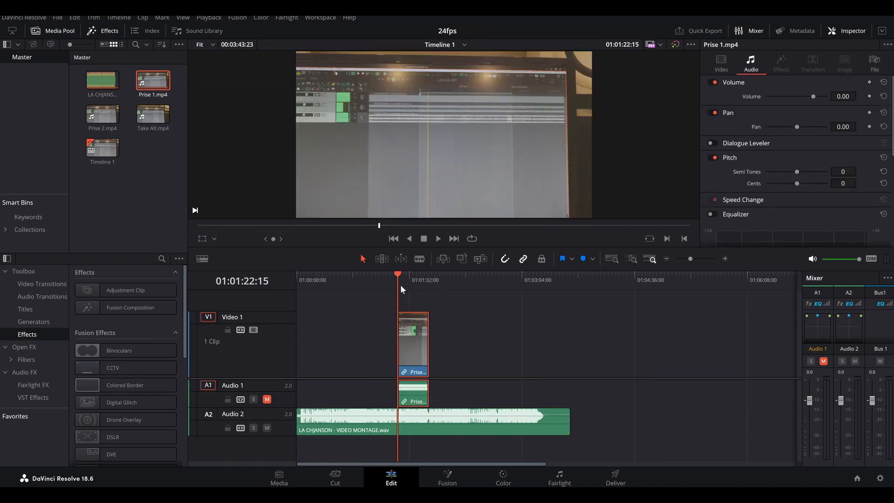
{"action": "scroll", "coordinate": [400, 284], "scroll_direction": "up", "scroll_amount": 3}
{"action": "scroll", "coordinate": [503, 291], "scroll_direction": "down", "scroll_amount": 1}
{"action": "scroll", "coordinate": [505, 291], "scroll_direction": "up", "scroll_amount": 3}
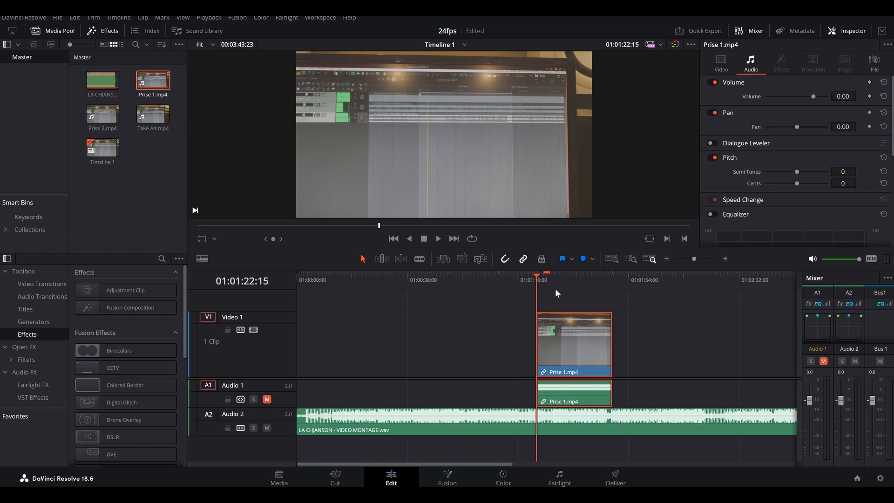
{"action": "scroll", "coordinate": [555, 288], "scroll_direction": "up", "scroll_amount": 2}
{"action": "left_click", "coordinate": [584, 277]}
{"action": "scroll", "coordinate": [594, 293], "scroll_direction": "up", "scroll_amount": 5}
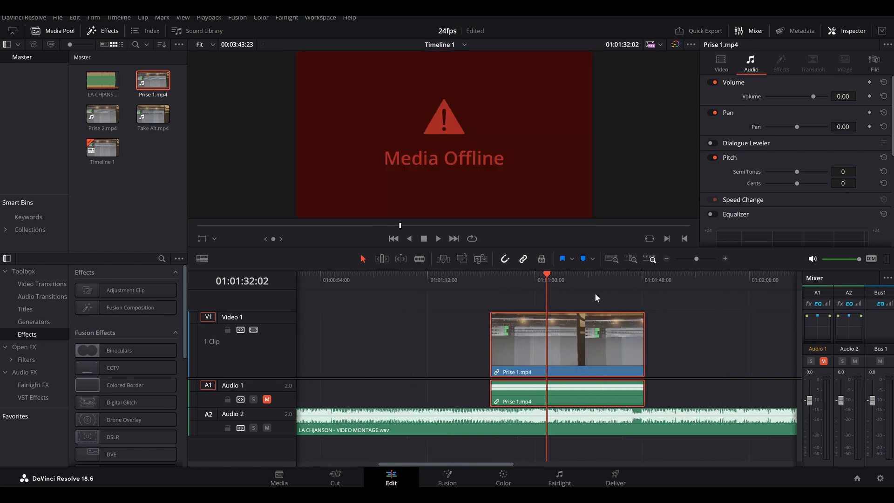
{"action": "left_click", "coordinate": [575, 279]}
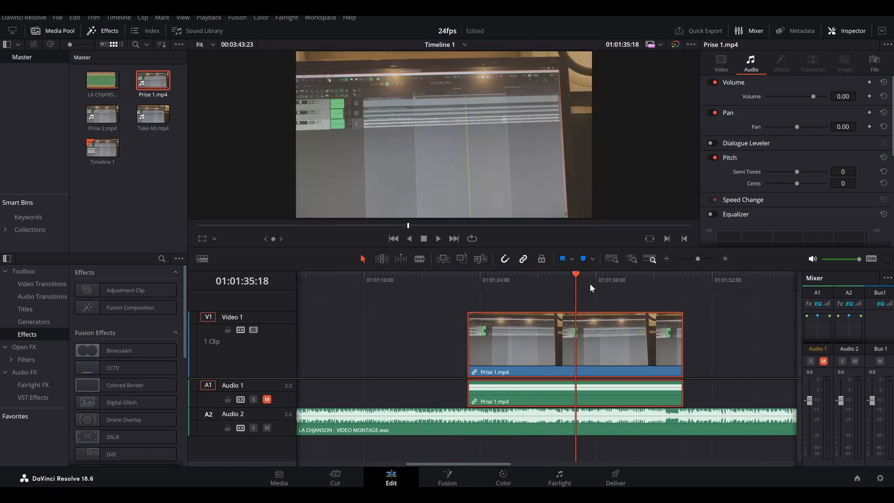
{"action": "scroll", "coordinate": [562, 297], "scroll_direction": "up", "scroll_amount": 2}
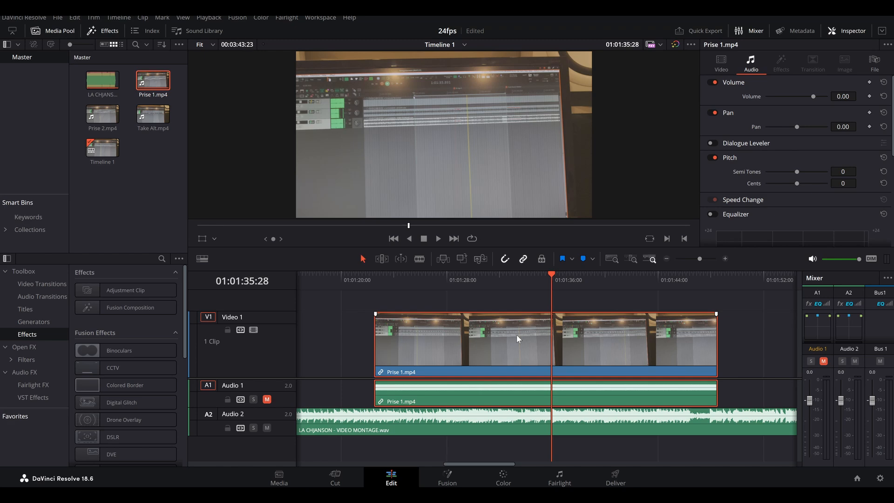
{"action": "left_click", "coordinate": [657, 274]}
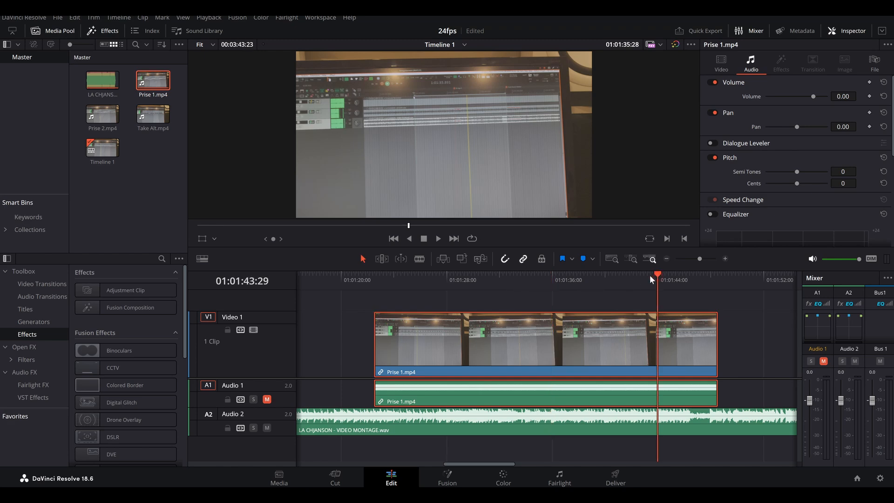
{"action": "left_click", "coordinate": [608, 275]}
{"action": "left_click", "coordinate": [558, 275]}
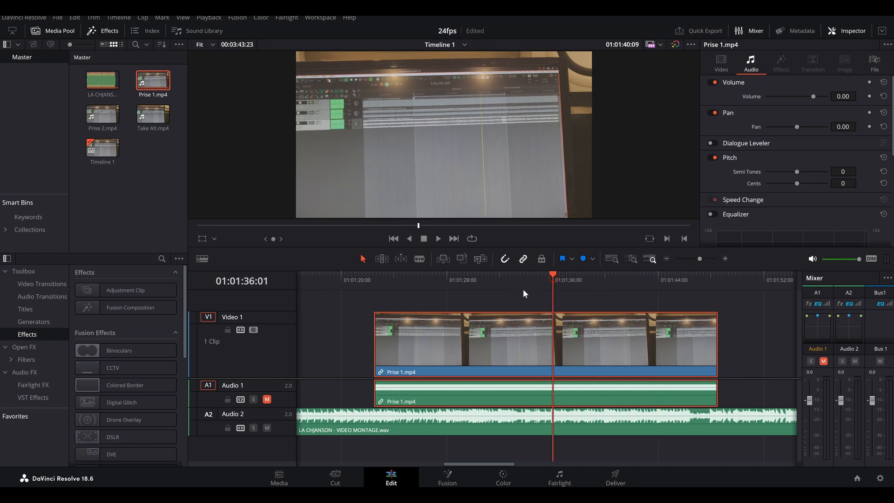
Insert Take Alt.mp4 into the timeline using its timecode and check a frame inside the clip.
{"action": "key", "text": "ctrl+minus"}
{"action": "key", "text": "ctrl+minus"}
{"action": "left_click", "coordinate": [150, 118]}
{"action": "right_click", "coordinate": [149, 120]}
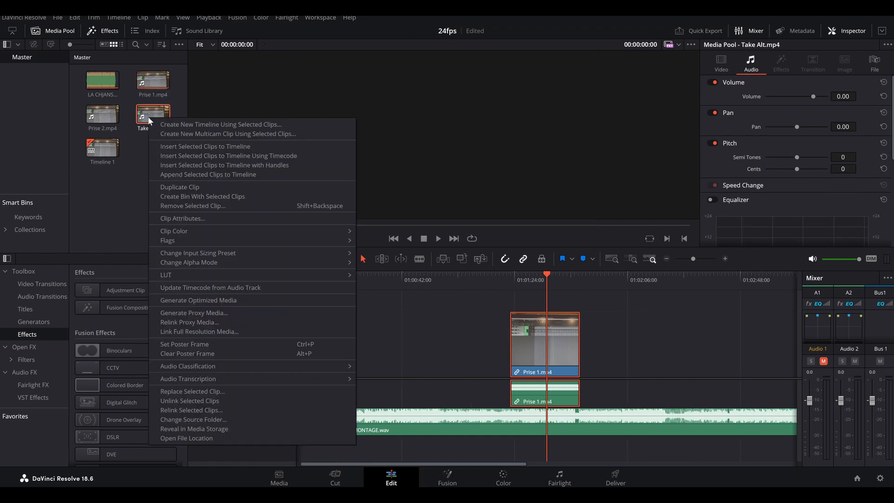
{"action": "left_click", "coordinate": [199, 155]}
{"action": "left_click", "coordinate": [745, 276]}
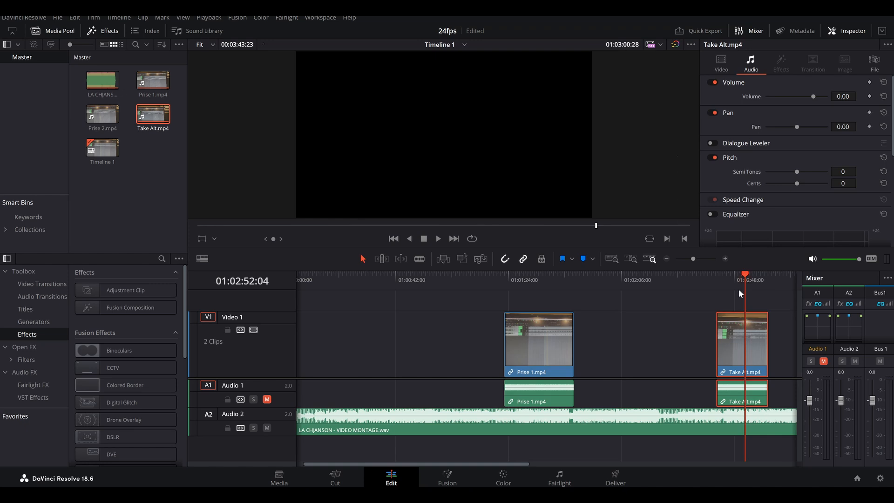
{"action": "key", "text": "ctrl+plus"}
{"action": "key", "text": "ctrl+plus"}
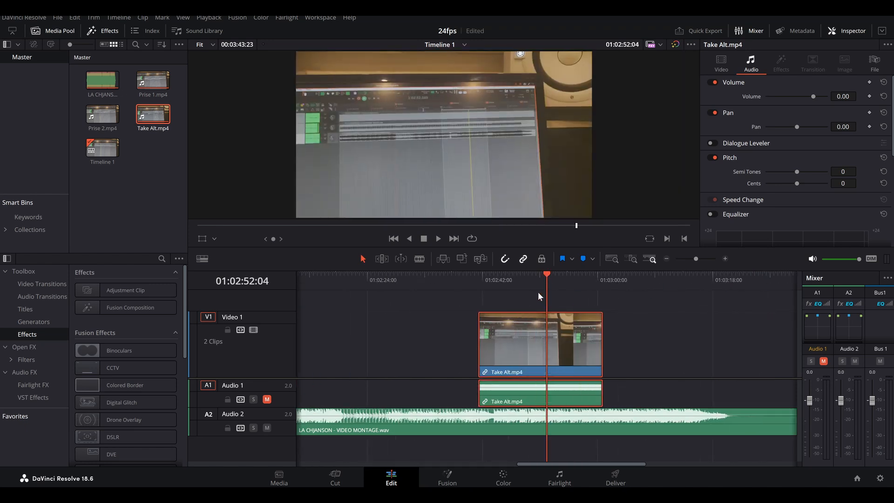
Insert Prise 2.mp4 into the timeline using its timecode.
{"action": "key", "text": "ctrl+minus"}
{"action": "key", "text": "ctrl+minus"}
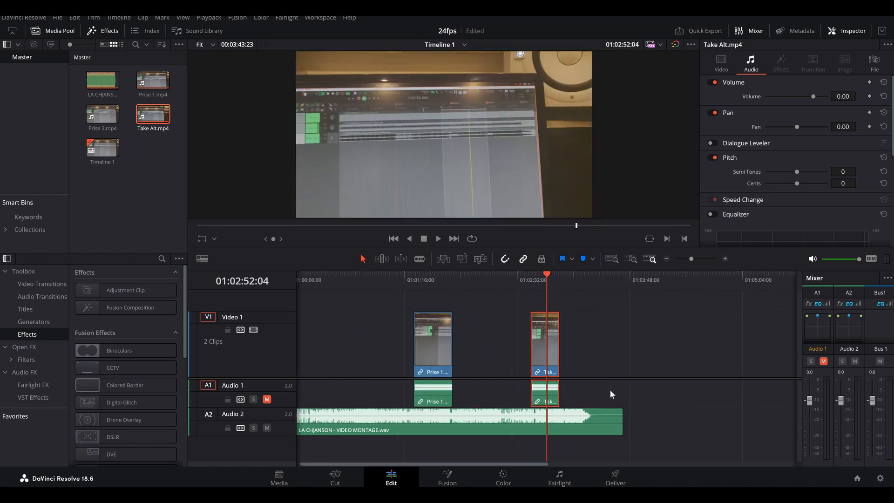
{"action": "left_click", "coordinate": [97, 123]}
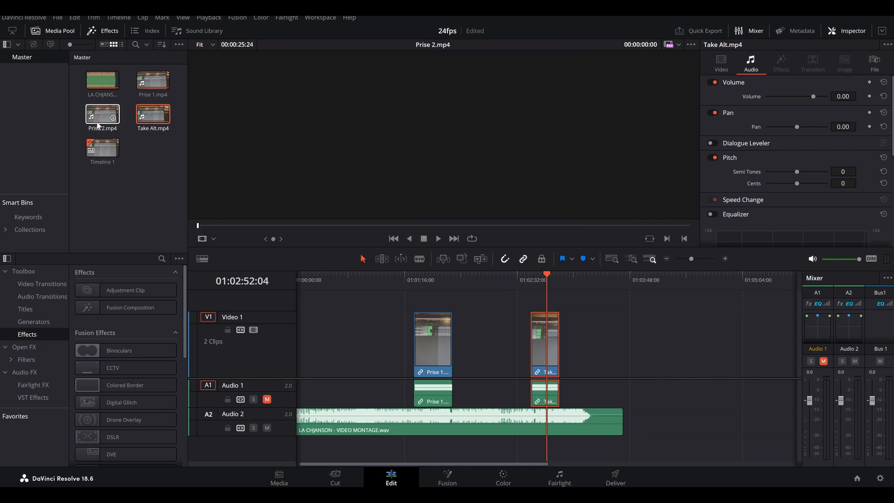
{"action": "right_click", "coordinate": [98, 124]}
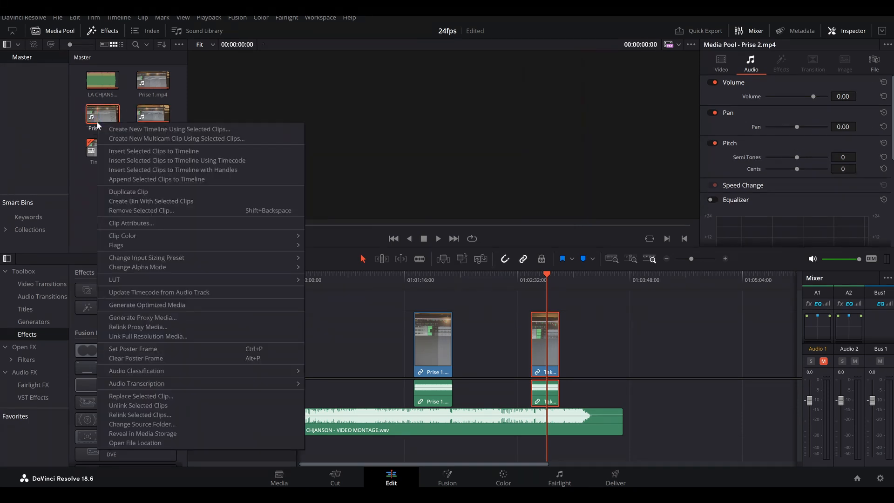
{"action": "left_click", "coordinate": [146, 161]}
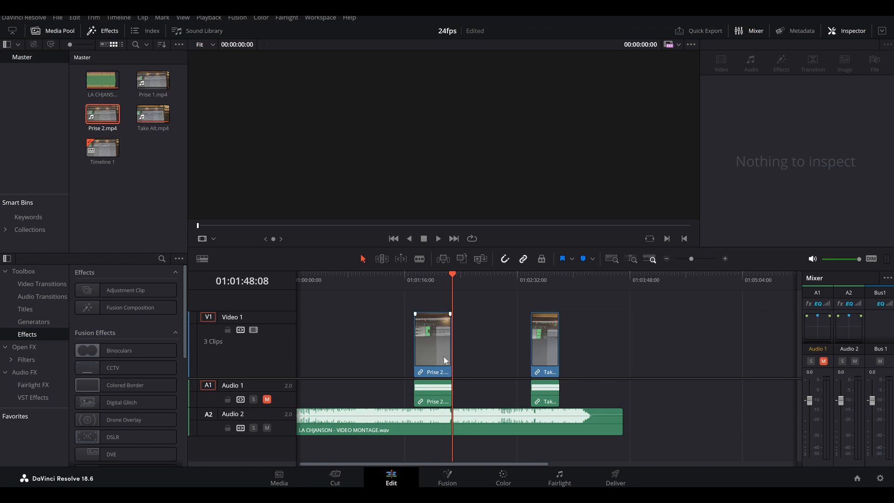
Delete all take clips from Video 1 and Audio 1, keeping the song on Audio 2.
{"action": "left_click_drag", "start_coordinate": [503, 372], "coordinate": [602, 392]}
{"action": "left_click_drag", "start_coordinate": [404, 347], "coordinate": [403, 345]}
{"action": "key", "text": "Delete"}
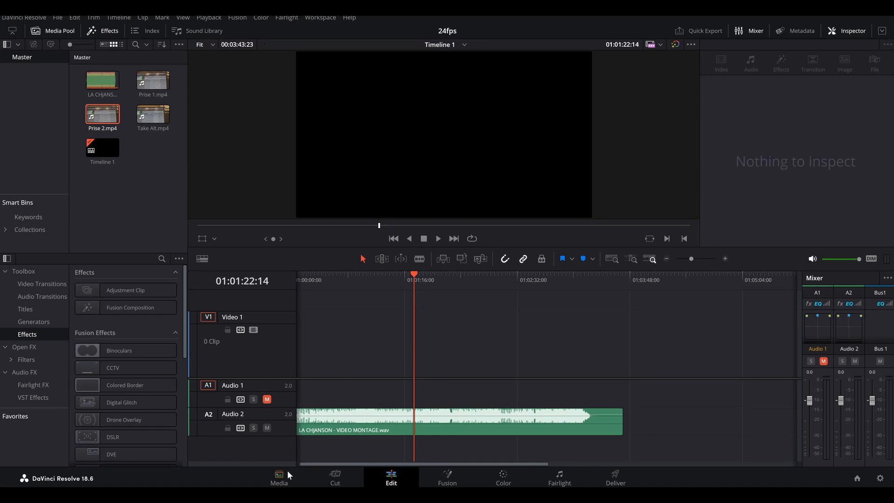
Create a multicam clip named Prise Bridge from Prise 1.mp4 and Prise 2.mp4 with angle sync set to Timecode.
{"action": "left_click", "coordinate": [278, 482]}
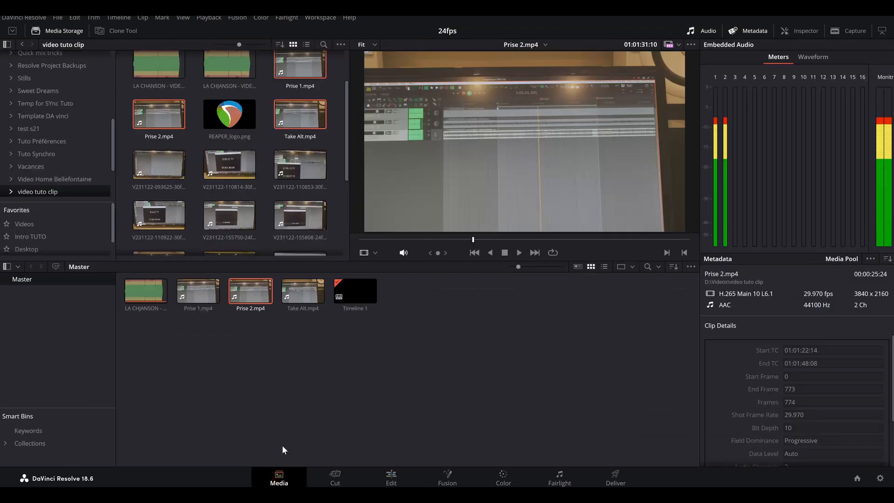
{"action": "left_click", "coordinate": [185, 299], "text": "ctrl"}
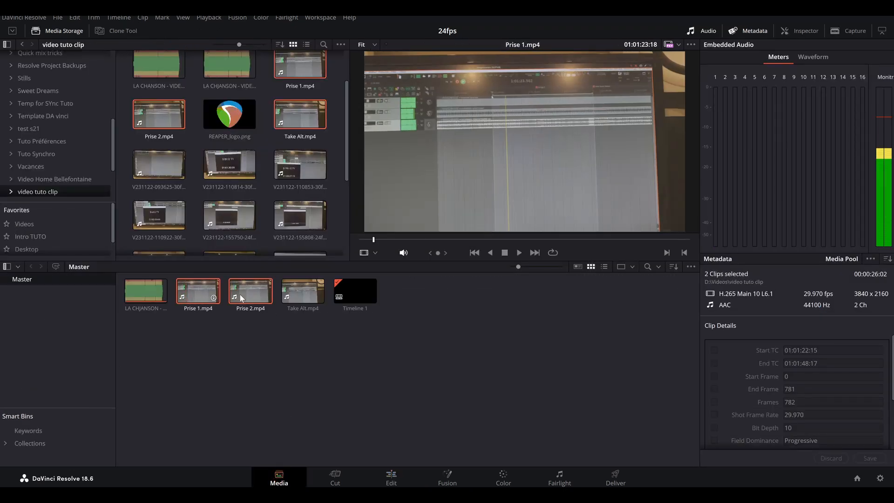
{"action": "right_click", "coordinate": [239, 294]}
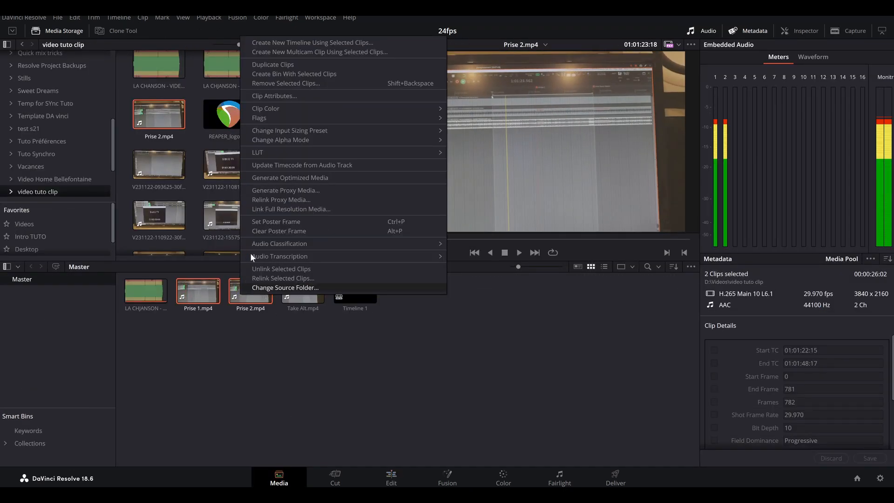
{"action": "left_click", "coordinate": [298, 51]}
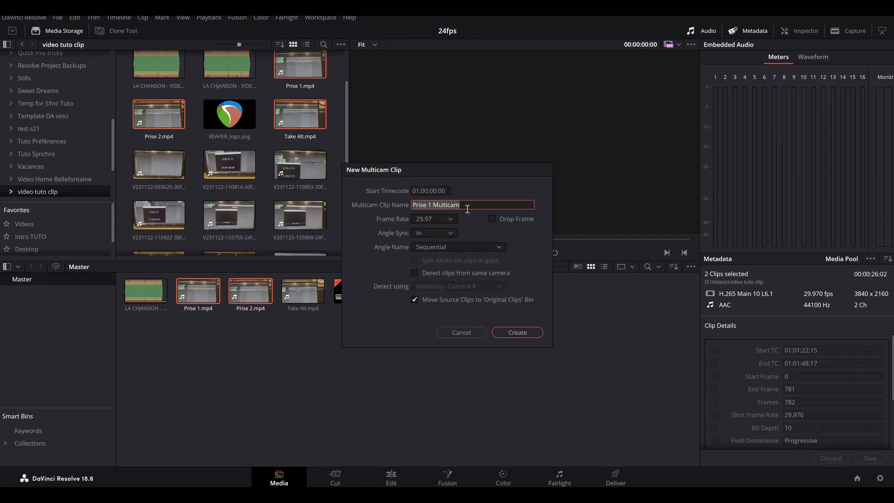
{"action": "type", "text": "Prise Bridge"}
{"action": "left_click", "coordinate": [434, 233]}
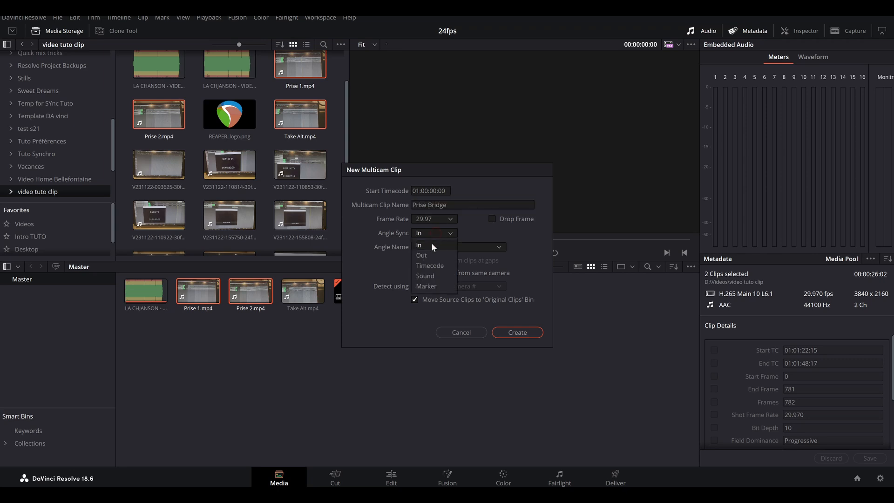
{"action": "left_click", "coordinate": [430, 265]}
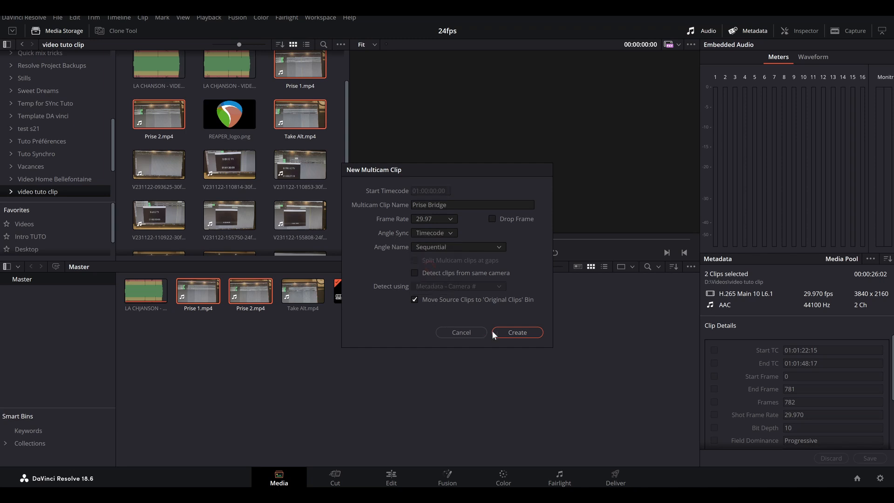
{"action": "left_click", "coordinate": [518, 331]}
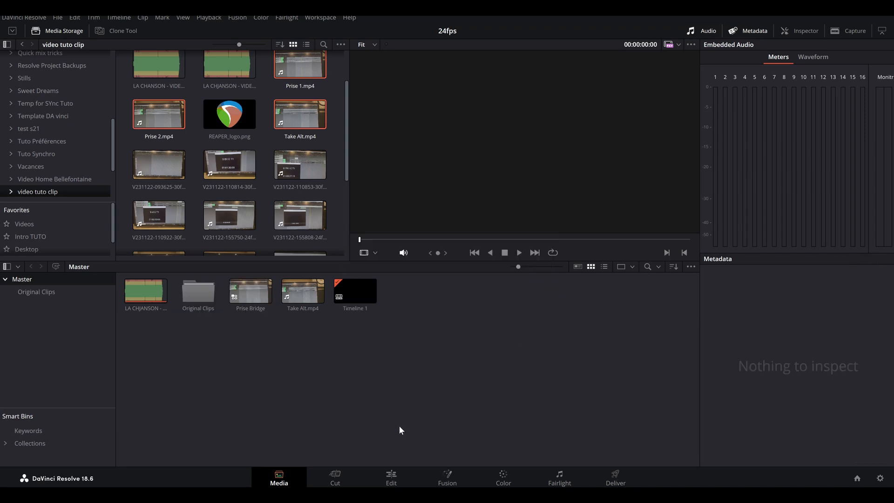
Insert the Prise Bridge multicam clip and Take Alt.mp4 into the timeline using their timecode.
{"action": "left_click", "coordinate": [401, 472]}
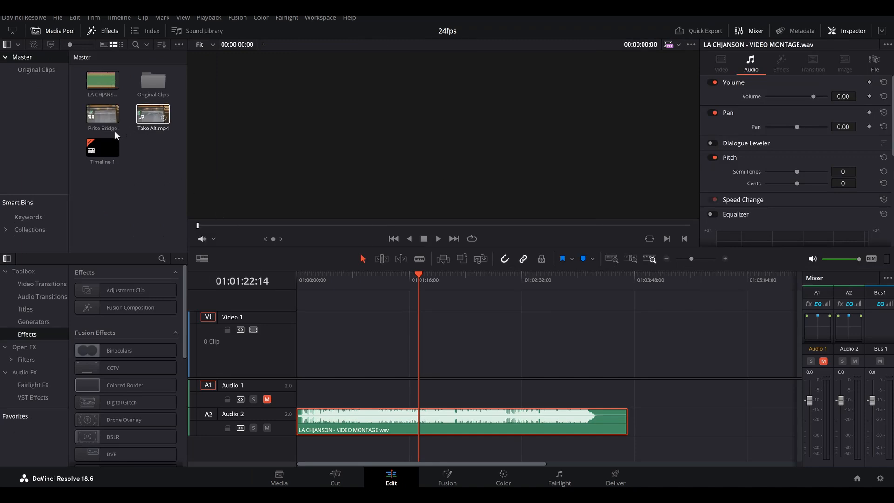
{"action": "left_click", "coordinate": [104, 122]}
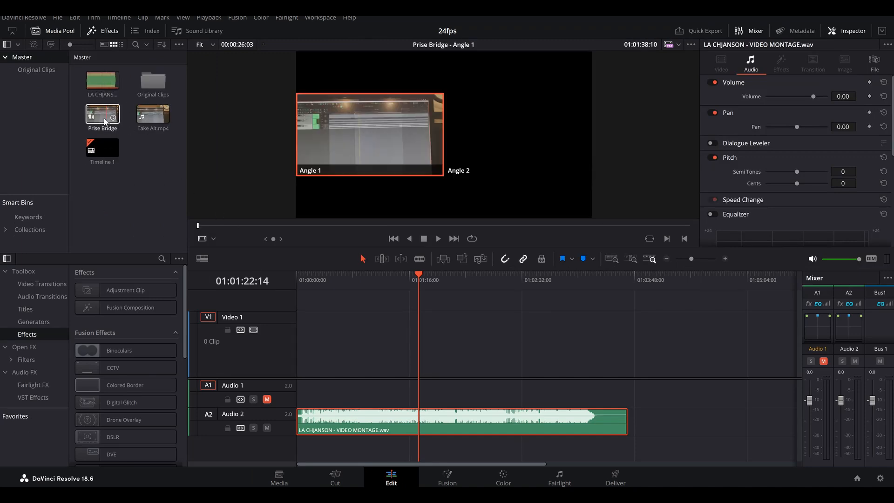
{"action": "right_click", "coordinate": [114, 122]}
{"action": "left_click", "coordinate": [212, 180]}
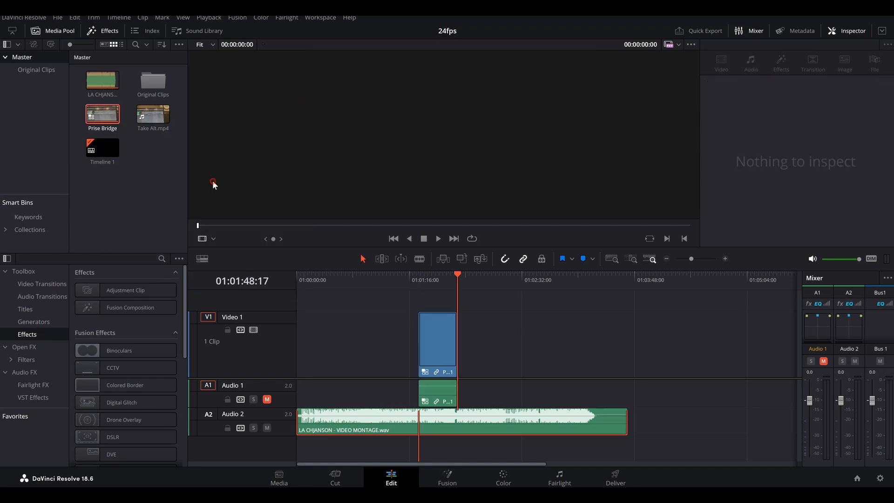
{"action": "right_click", "coordinate": [153, 115]}
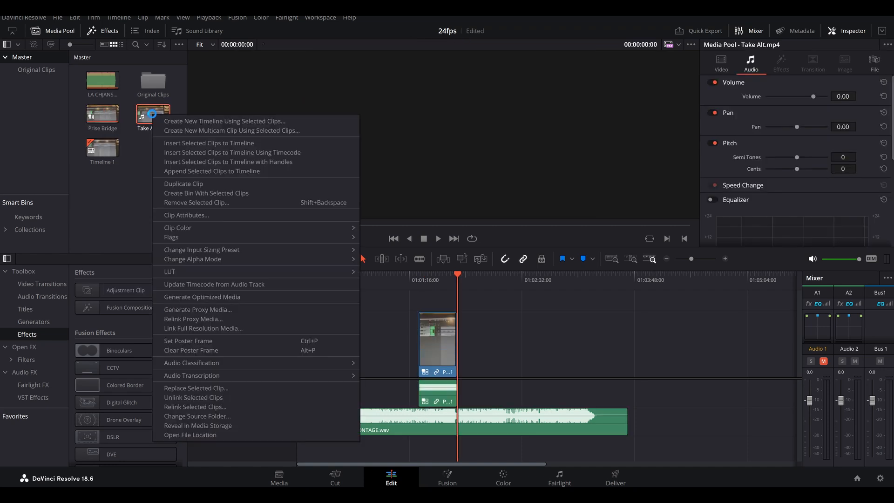
{"action": "left_click", "coordinate": [244, 154]}
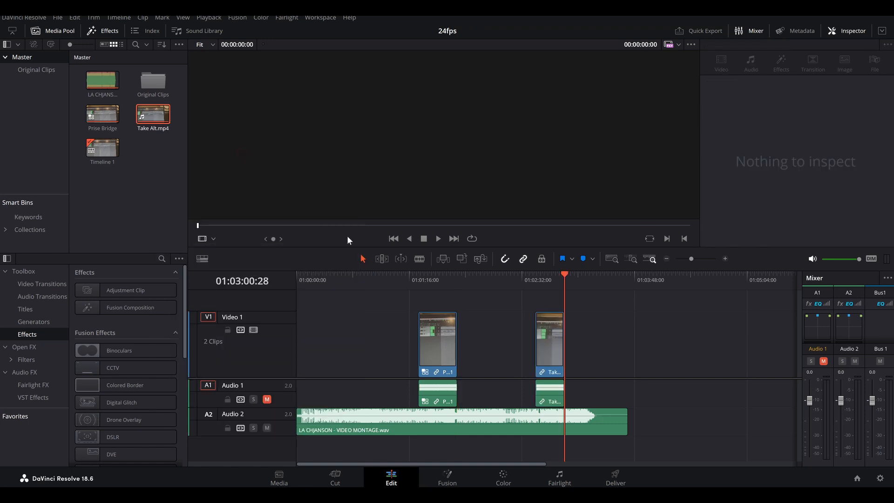
At 01:01:32:23 inside the Prise Bridge clip, show the multicam angles beside the timeline image and switch to Angle 2, then back to Angle 1.
{"action": "left_click", "coordinate": [433, 284]}
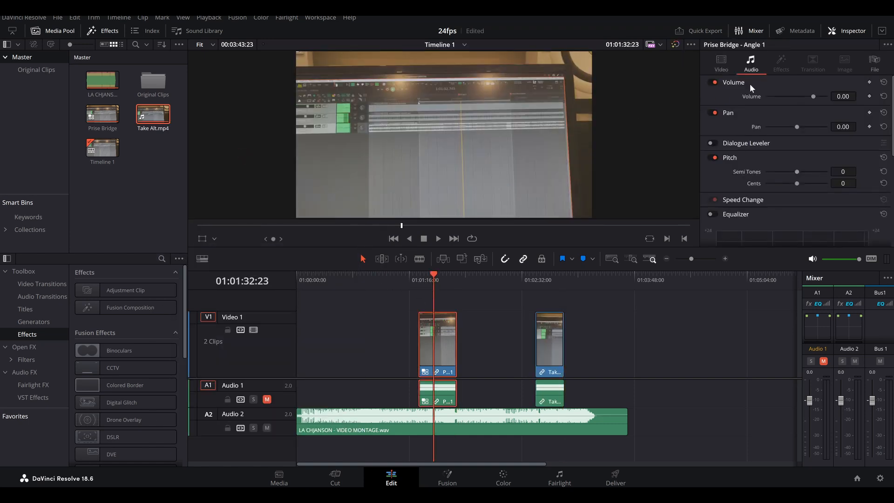
{"action": "left_click", "coordinate": [106, 30]}
{"action": "left_click", "coordinate": [65, 32]}
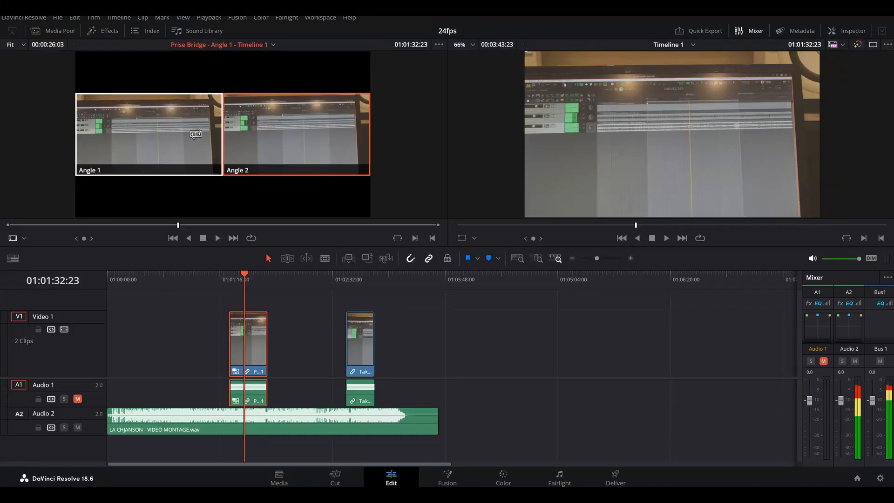
{"action": "left_click", "coordinate": [266, 164]}
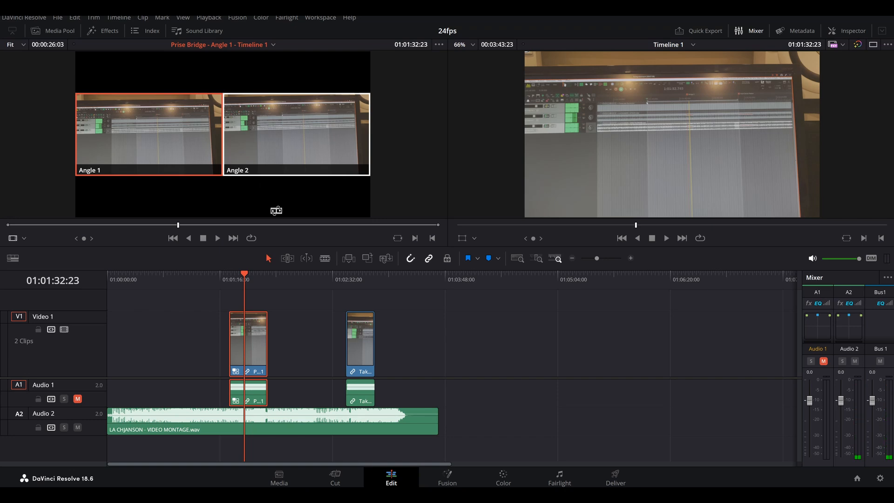
{"action": "left_click", "coordinate": [215, 154]}
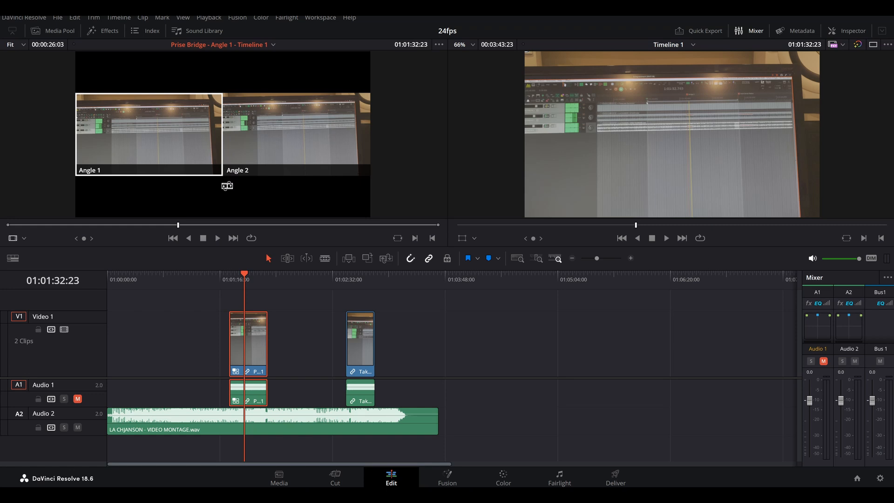